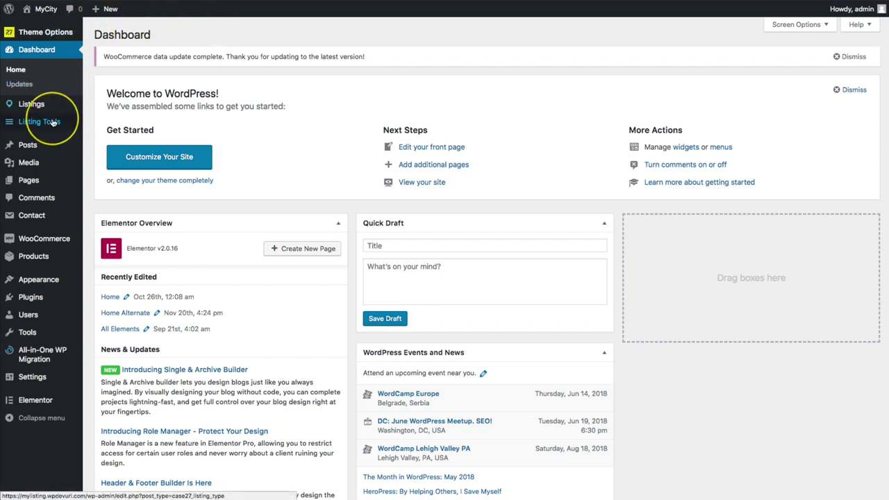
Open the Place listing type from Listing Tools > Listing Types for editing
{"action": "mouse_move", "coordinate": [42, 121]}
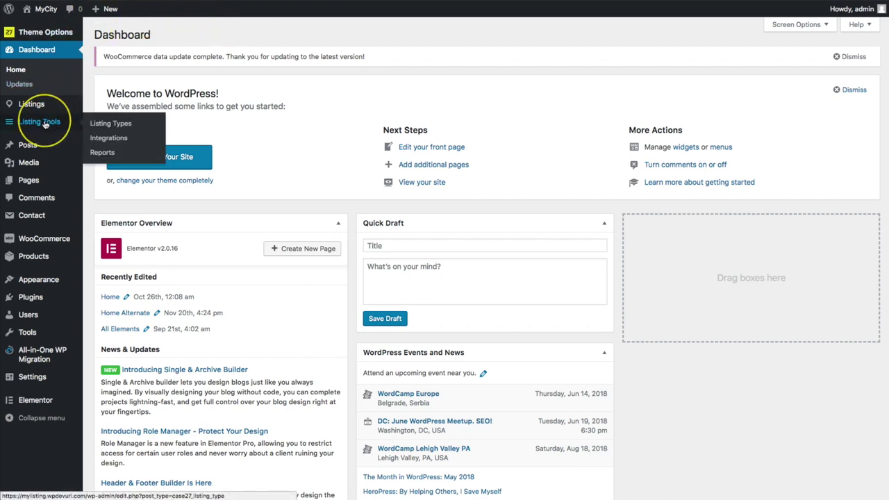
{"action": "left_click", "coordinate": [112, 124]}
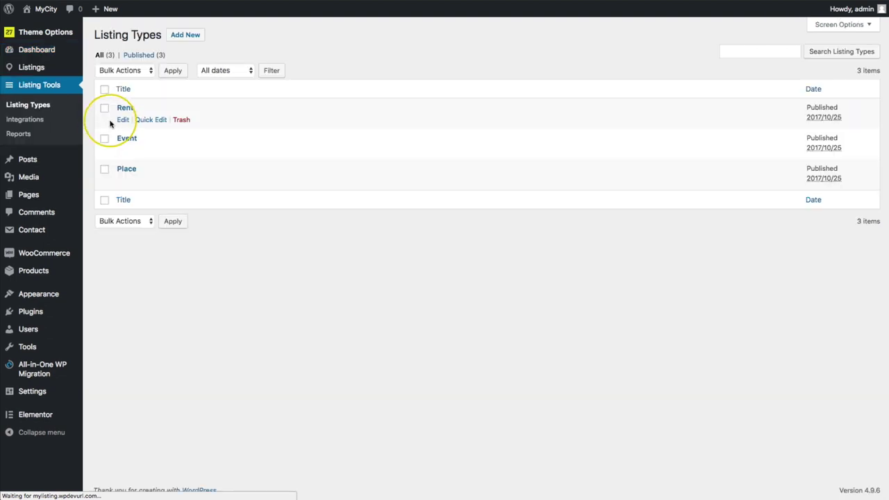
{"action": "left_click", "coordinate": [126, 170]}
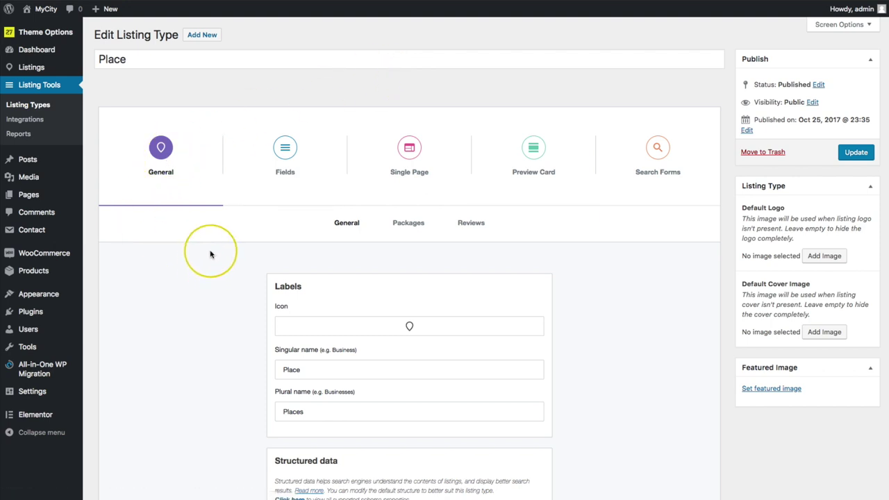
Show the Place type's Preview Card settings after a brief look at Quick View
{"action": "left_click", "coordinate": [537, 161]}
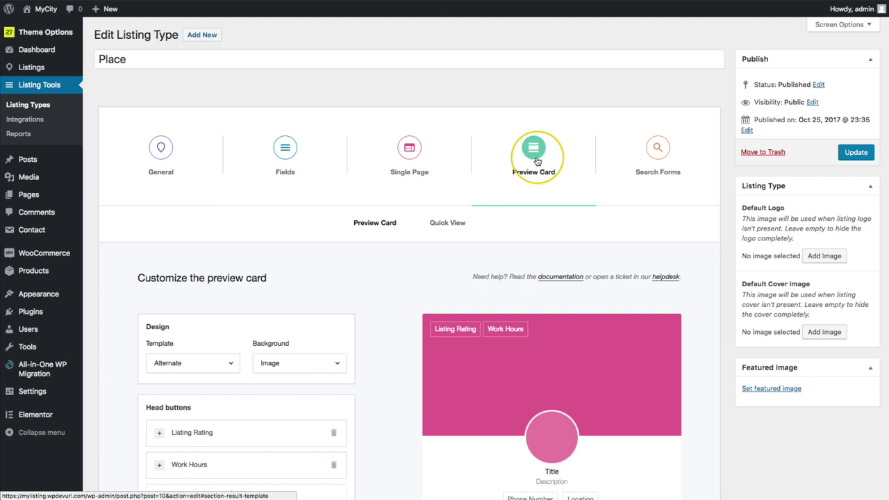
{"action": "scroll", "coordinate": [354, 206], "scroll_direction": "down", "scroll_amount": 3}
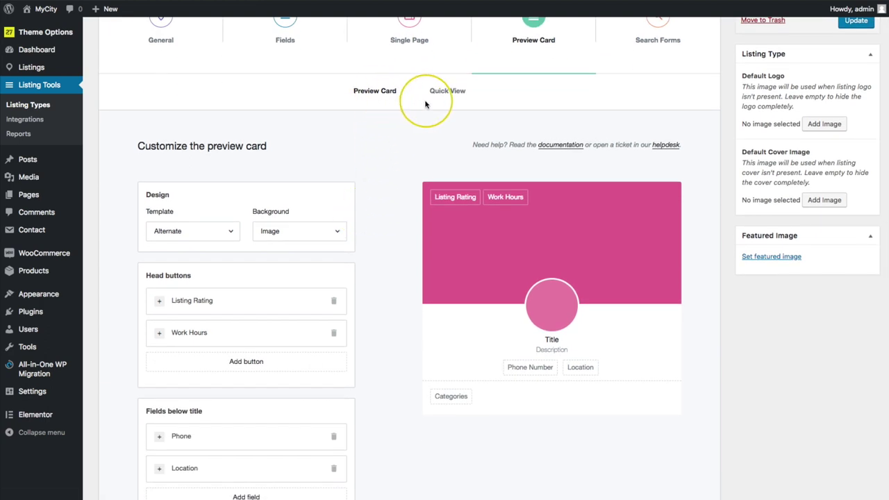
{"action": "left_click", "coordinate": [451, 92]}
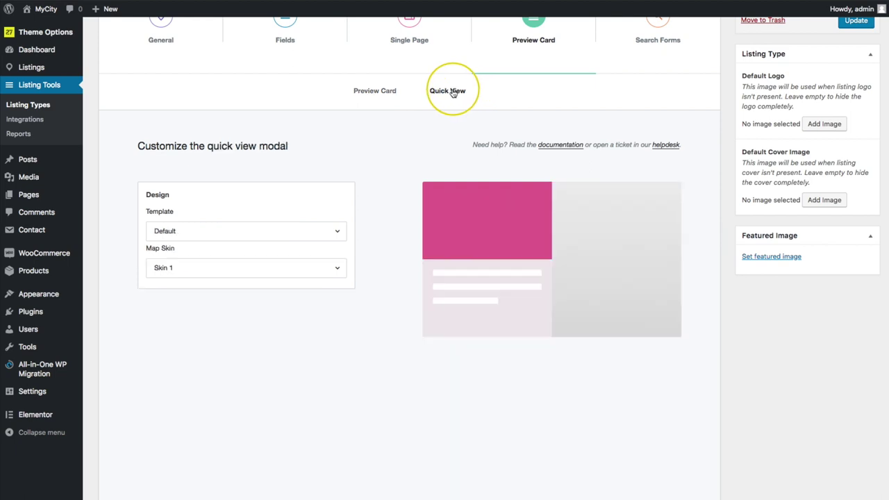
{"action": "left_click", "coordinate": [366, 93]}
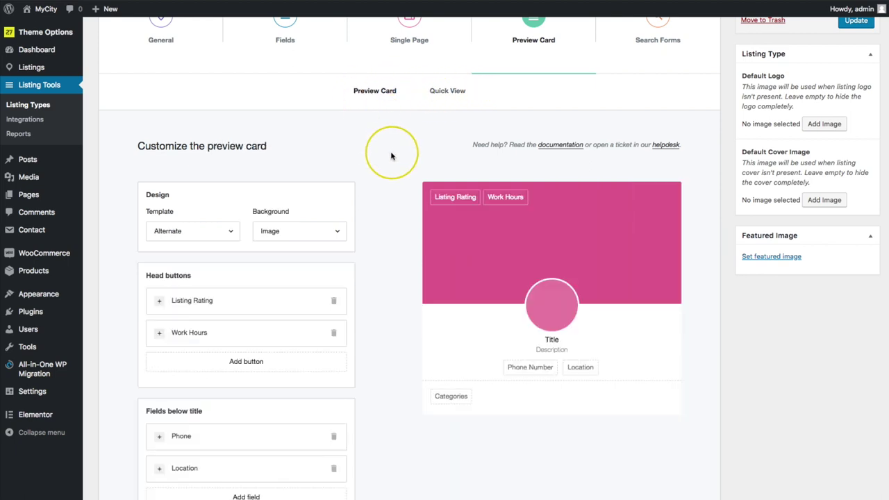
{"action": "scroll", "coordinate": [391, 156], "scroll_direction": "down", "scroll_amount": 1}
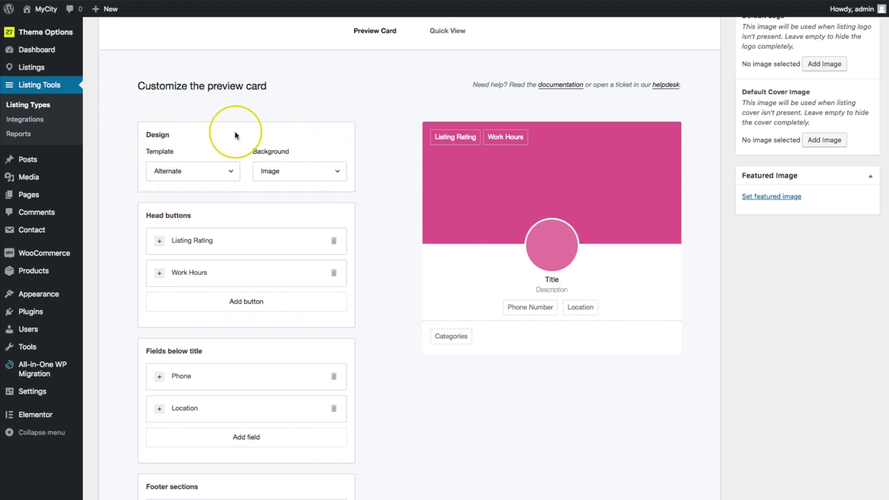
{"action": "left_click", "coordinate": [185, 175]}
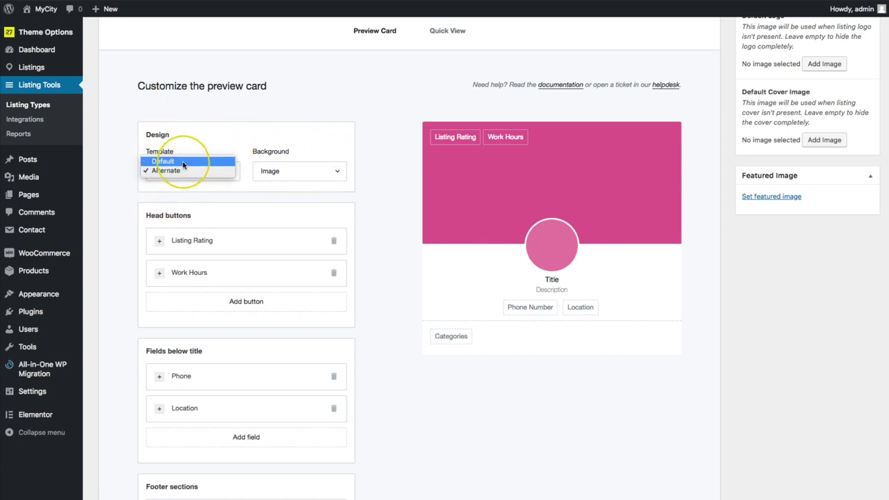
{"action": "left_click", "coordinate": [178, 156]}
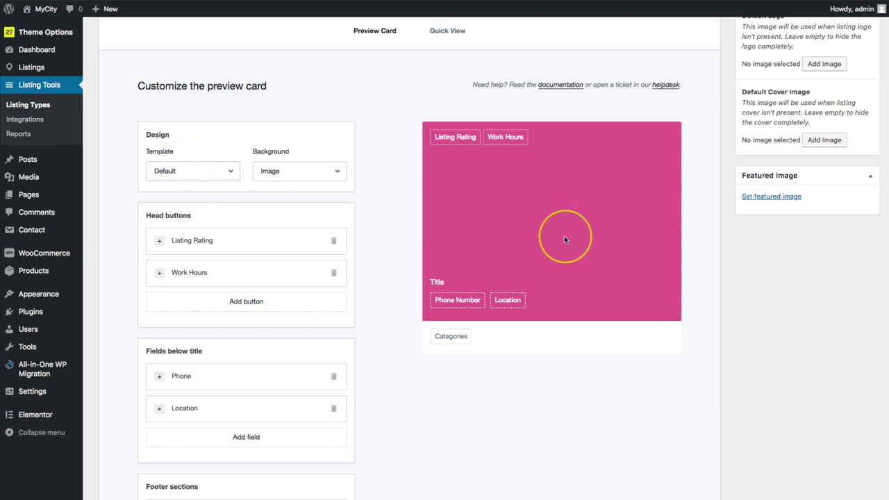
{"action": "left_click", "coordinate": [213, 173]}
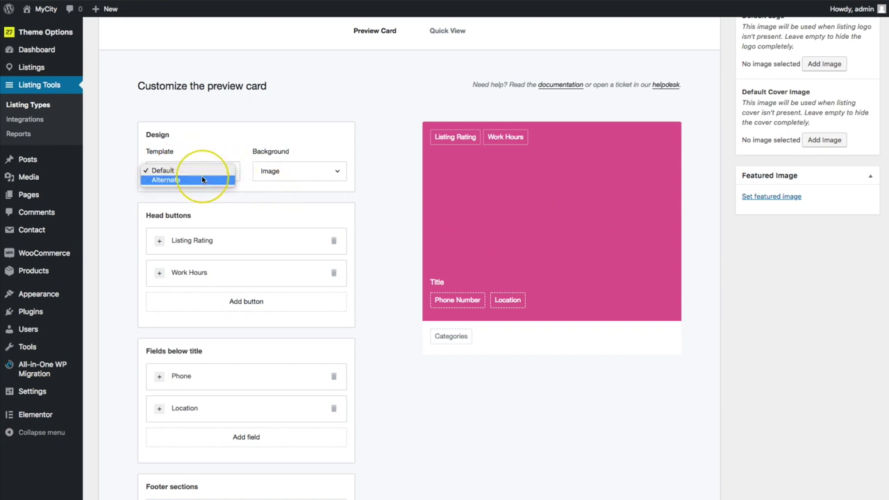
{"action": "left_click", "coordinate": [198, 180]}
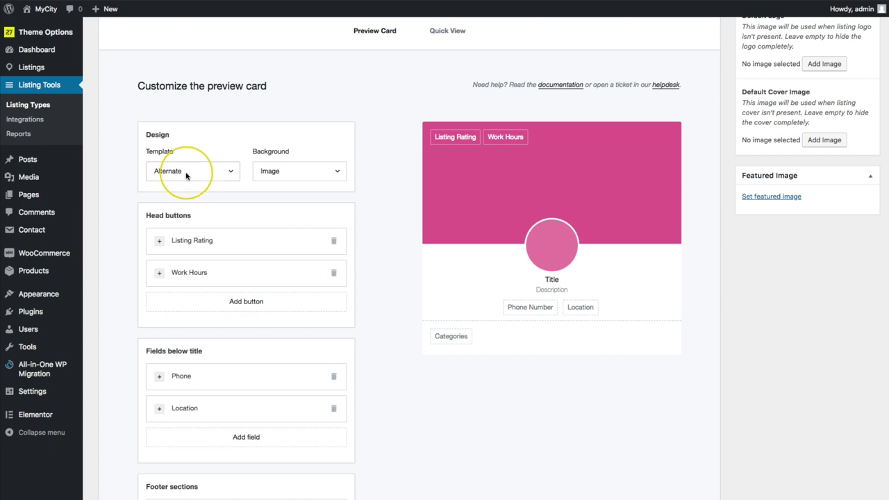
{"action": "left_click", "coordinate": [283, 171]}
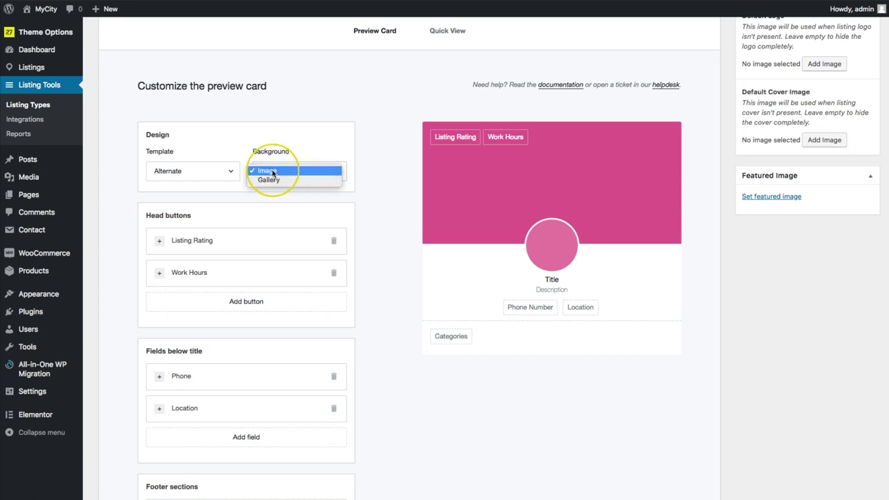
{"action": "left_click", "coordinate": [271, 181]}
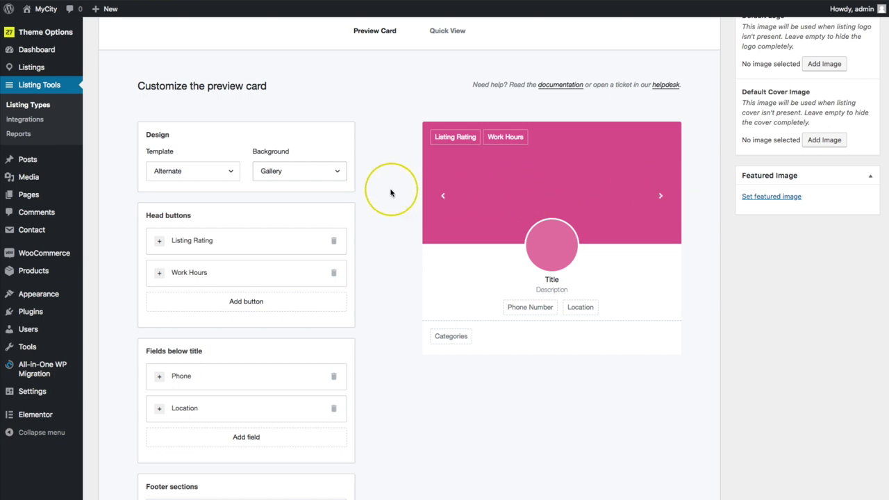
{"action": "left_click", "coordinate": [306, 172]}
{"action": "left_click", "coordinate": [301, 162]}
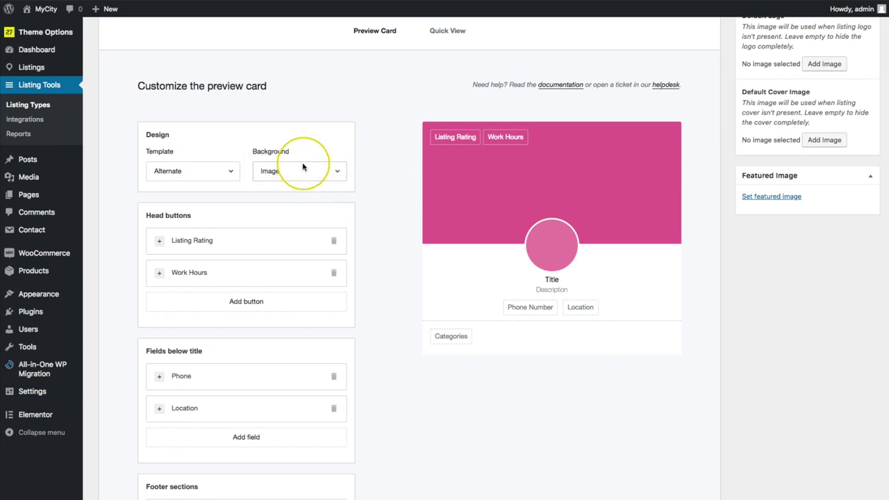
Remove the Listing Rating and Work Hours head buttons from the preview card
{"action": "scroll", "coordinate": [233, 174], "scroll_direction": "down", "scroll_amount": 1}
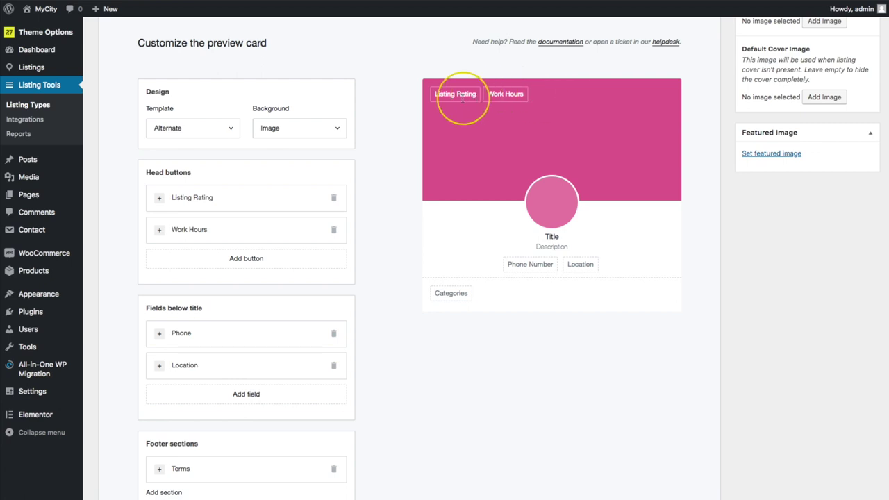
{"action": "left_click", "coordinate": [213, 202]}
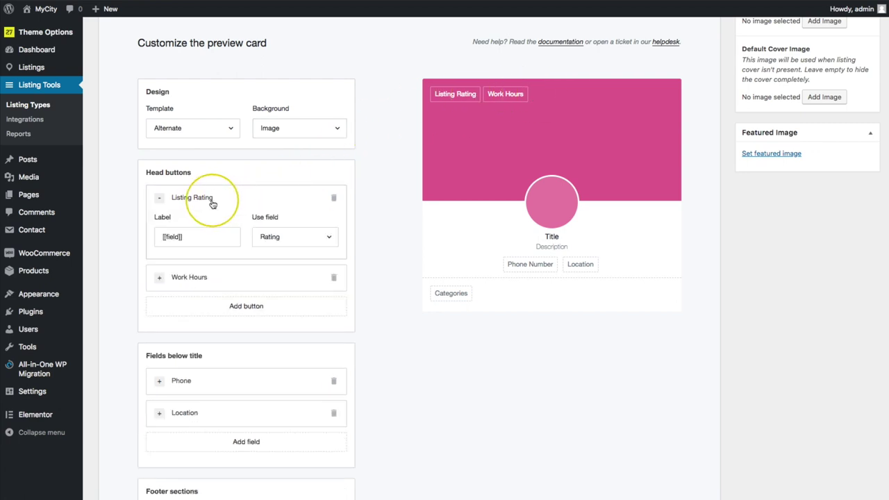
{"action": "left_click", "coordinate": [235, 201]}
{"action": "left_click", "coordinate": [333, 198]}
{"action": "left_click", "coordinate": [333, 198]}
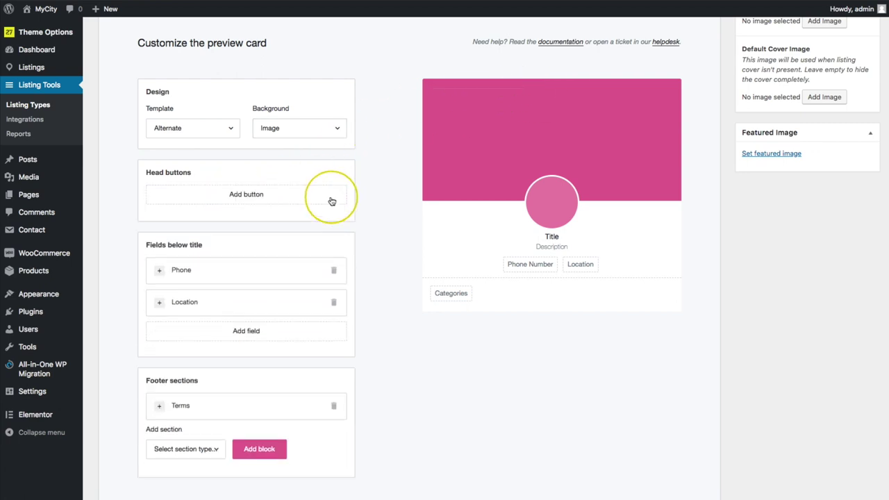
Add a head button that uses the Rating field
{"action": "left_click", "coordinate": [237, 195]}
{"action": "left_click", "coordinate": [235, 198]}
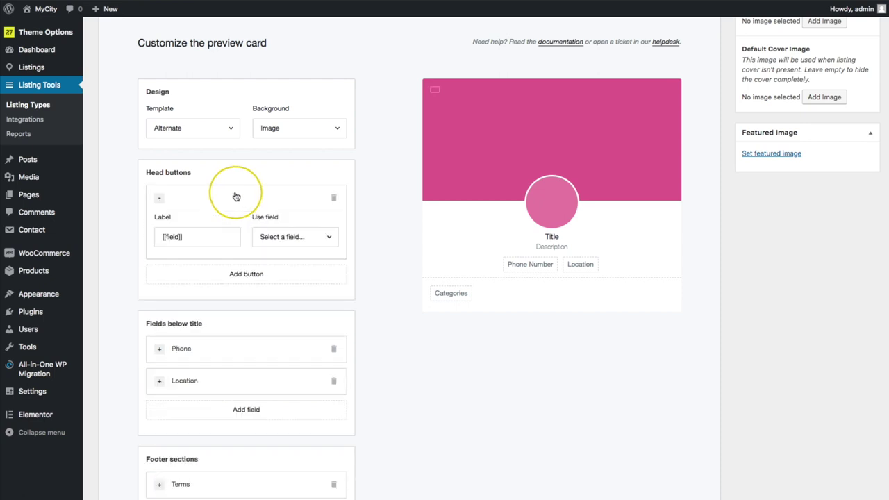
{"action": "left_click", "coordinate": [270, 239]}
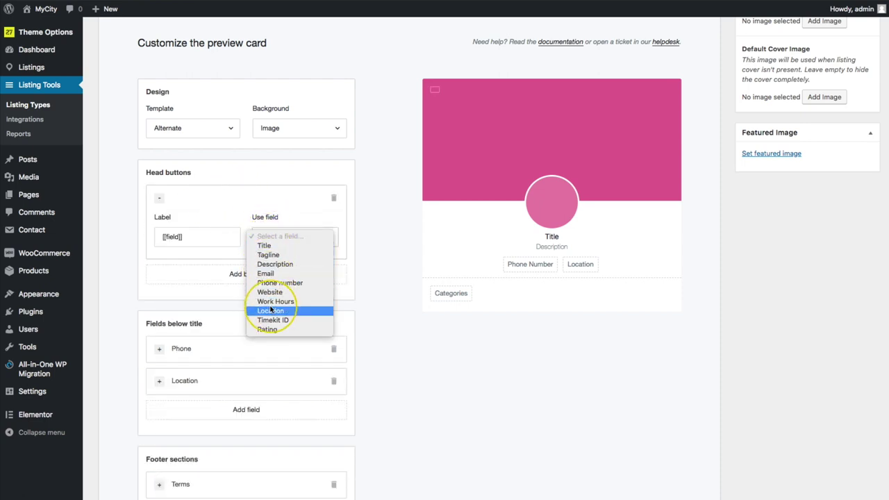
{"action": "left_click", "coordinate": [268, 330]}
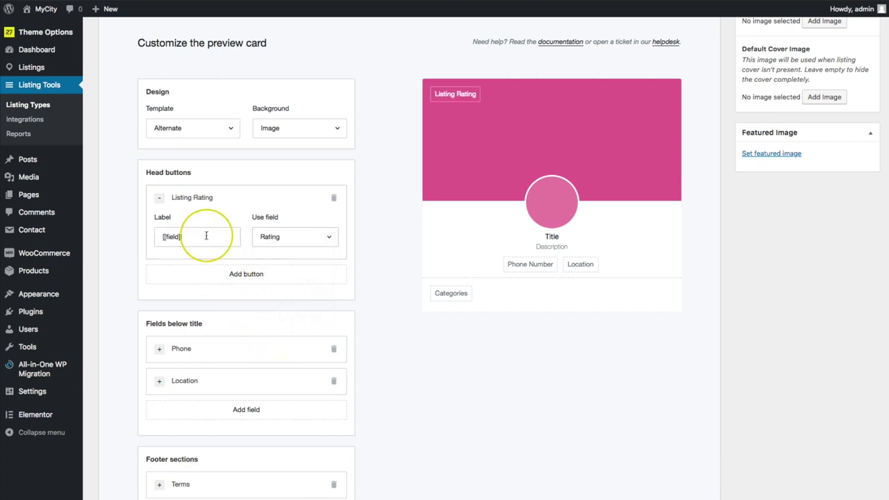
{"action": "left_click_drag", "start_coordinate": [207, 236], "coordinate": [149, 236]}
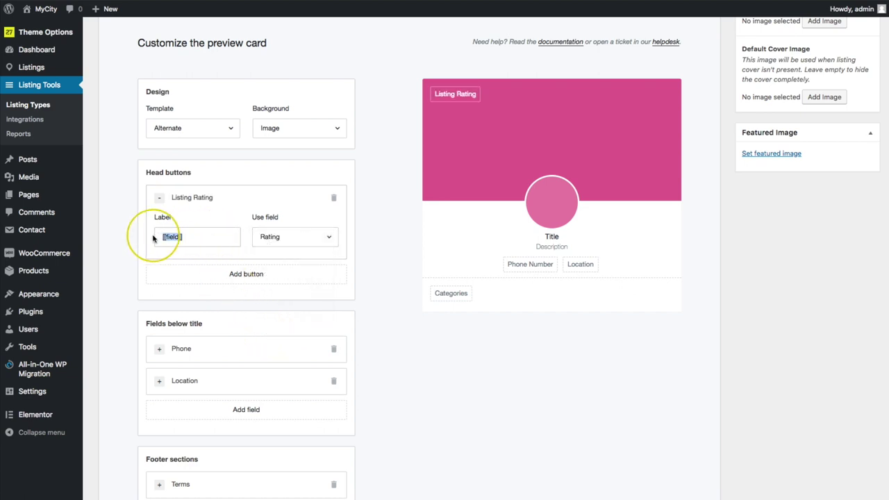
Add a second head button that uses the Work Hours field
{"action": "left_click", "coordinate": [241, 276]}
{"action": "left_click", "coordinate": [241, 278]}
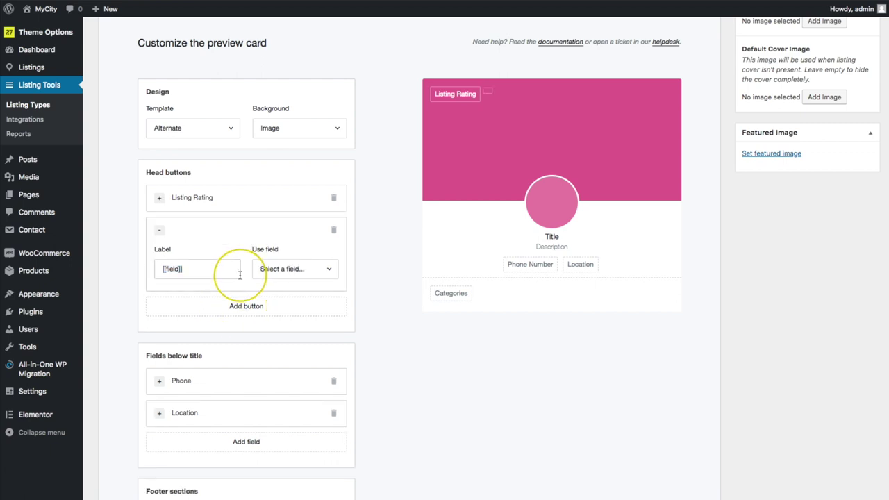
{"action": "left_click", "coordinate": [291, 270]}
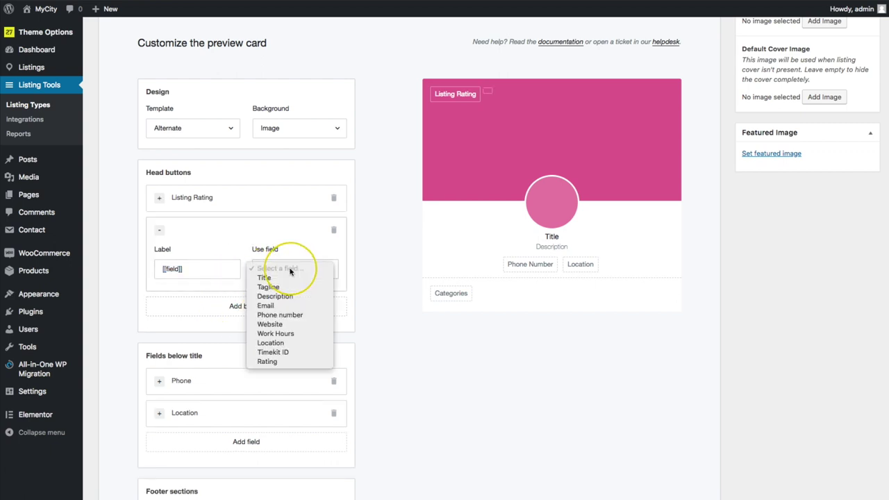
{"action": "left_click", "coordinate": [276, 334]}
{"action": "left_click_drag", "start_coordinate": [195, 269], "coordinate": [149, 272]}
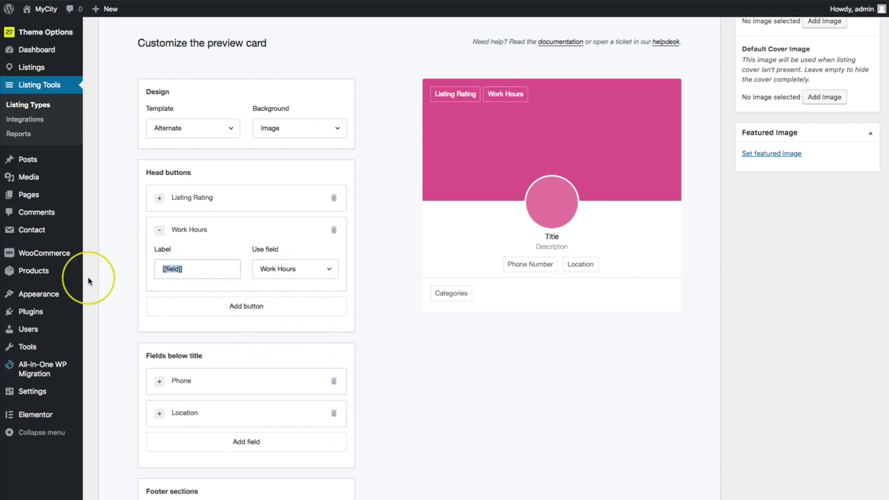
Add a third head button that uses the Phone number field
{"action": "left_click", "coordinate": [231, 230]}
{"action": "left_click", "coordinate": [230, 250]}
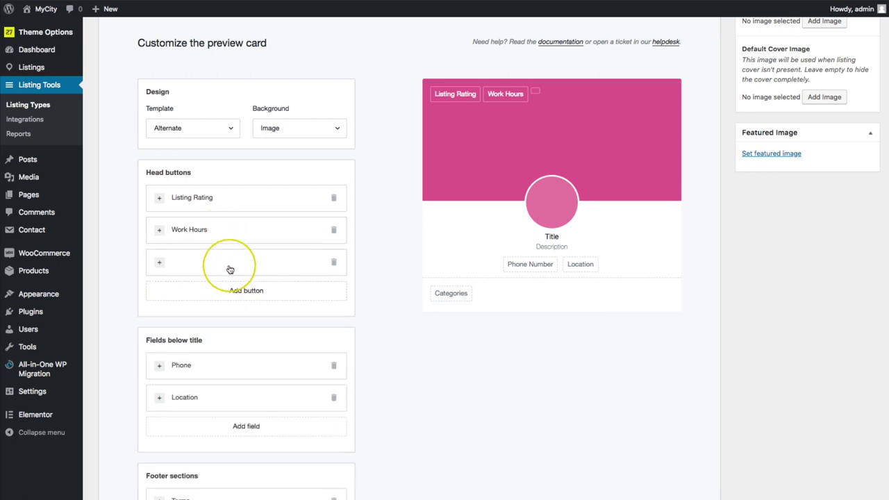
{"action": "left_click", "coordinate": [230, 269]}
{"action": "left_click", "coordinate": [265, 298]}
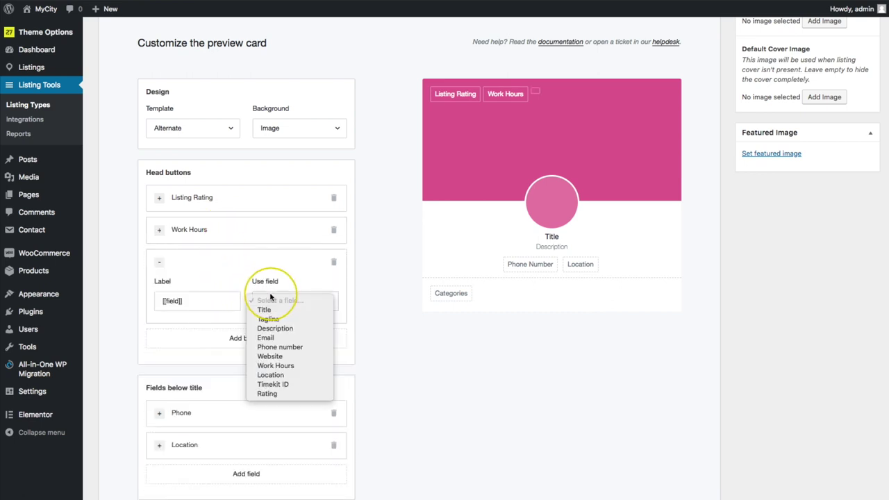
{"action": "left_click", "coordinate": [274, 346]}
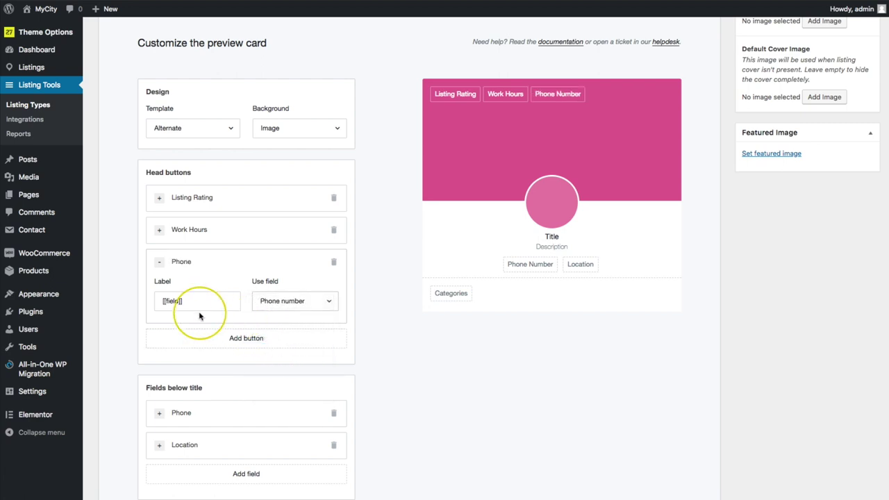
{"action": "left_click", "coordinate": [233, 262]}
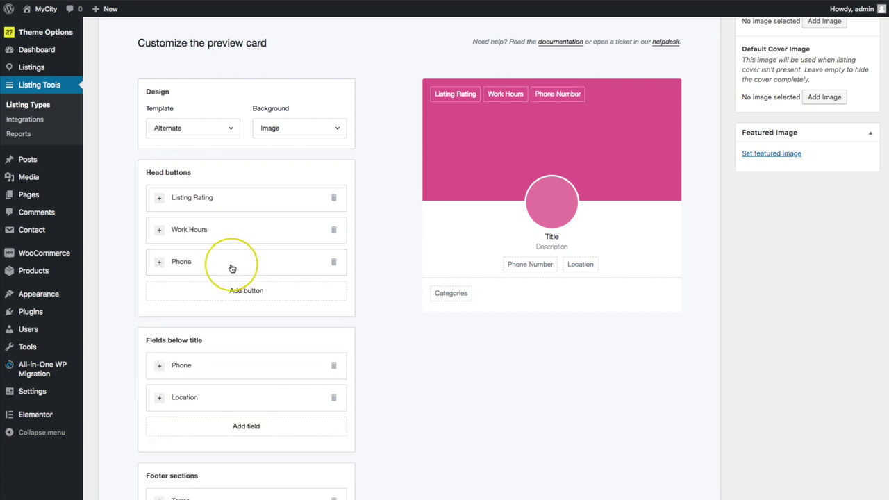
{"action": "scroll", "coordinate": [232, 267], "scroll_direction": "down", "scroll_amount": 2}
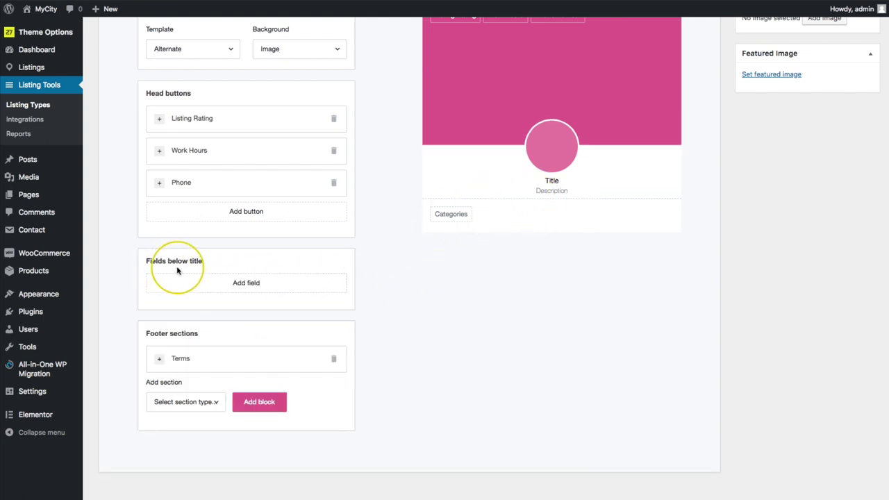
Add an Email field below the preview card title
{"action": "left_click", "coordinate": [244, 282]}
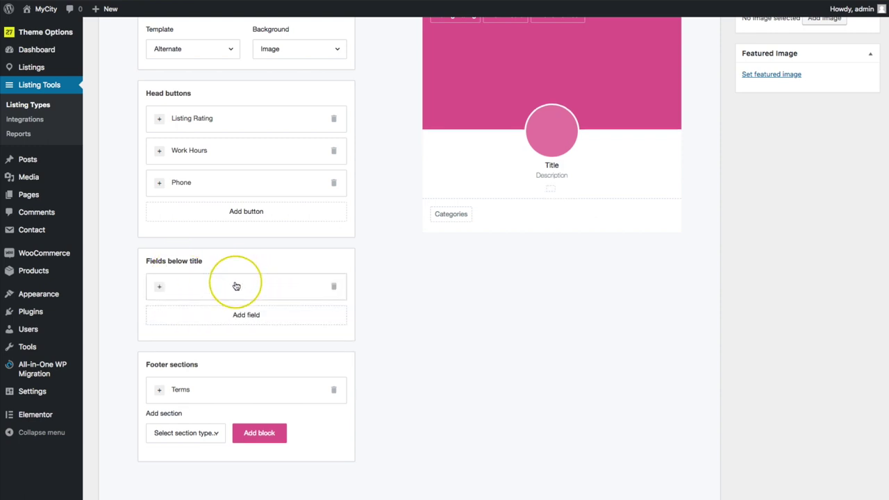
{"action": "left_click", "coordinate": [236, 286]}
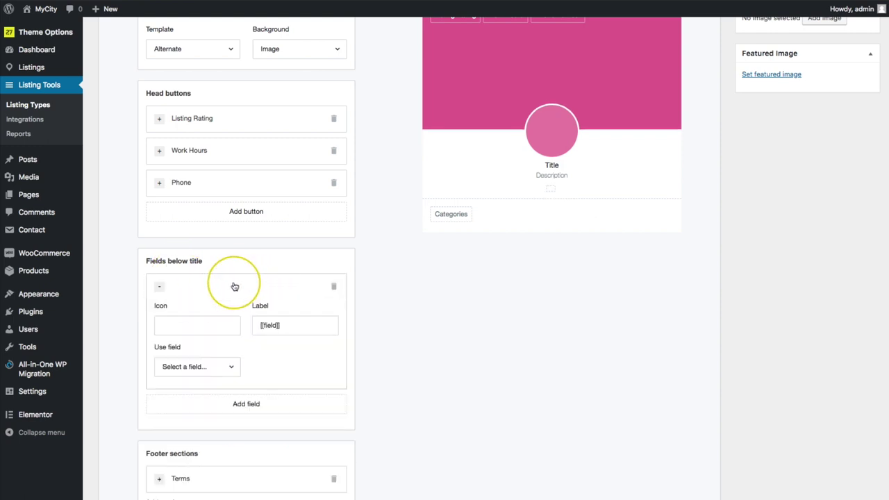
{"action": "scroll", "coordinate": [186, 307], "scroll_direction": "down", "scroll_amount": 2}
{"action": "left_click", "coordinate": [187, 311]}
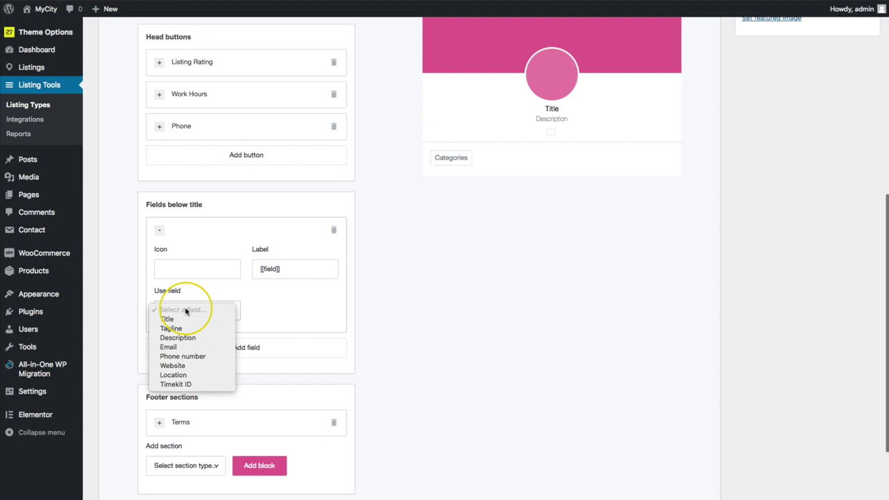
{"action": "left_click", "coordinate": [175, 348]}
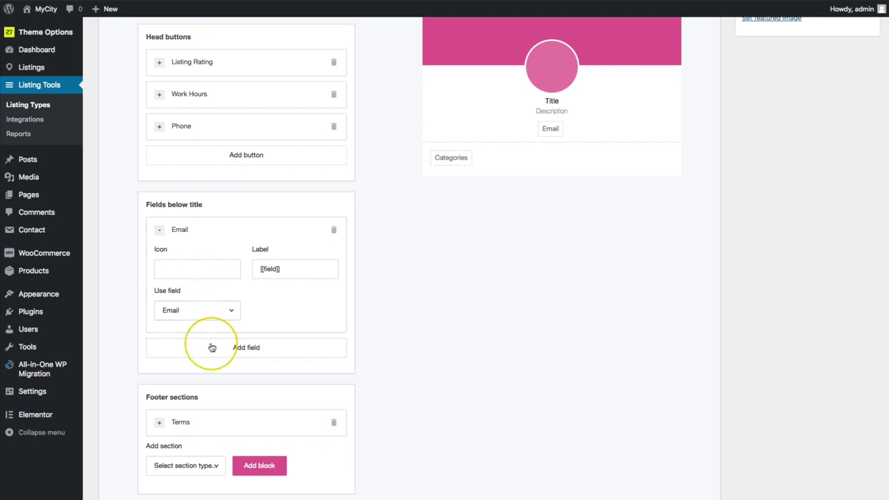
Add a Phone number field below the title, after Email
{"action": "left_click", "coordinate": [211, 347]}
{"action": "left_click", "coordinate": [196, 347]}
{"action": "left_click", "coordinate": [186, 343]}
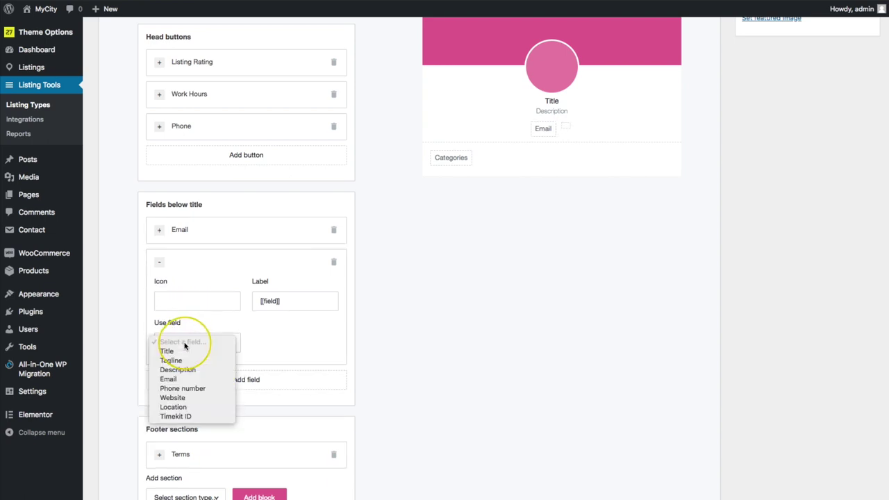
{"action": "left_click", "coordinate": [181, 387]}
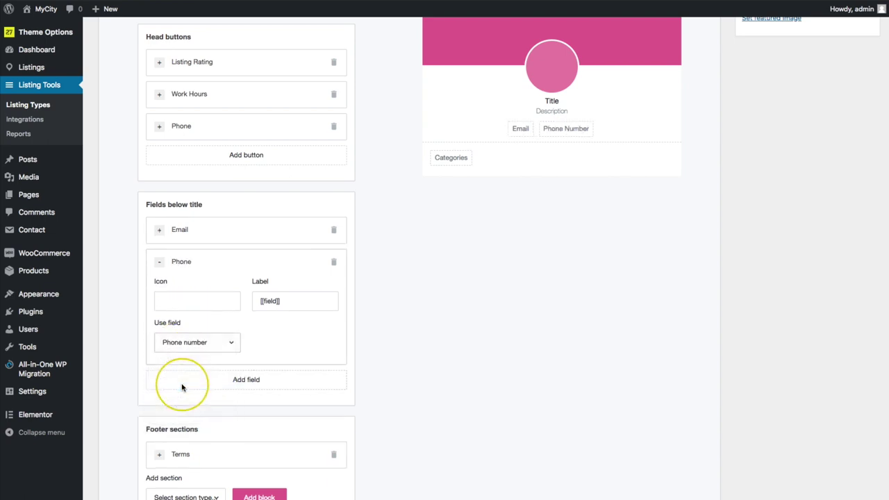
{"action": "scroll", "coordinate": [198, 170], "scroll_direction": "down", "scroll_amount": 1}
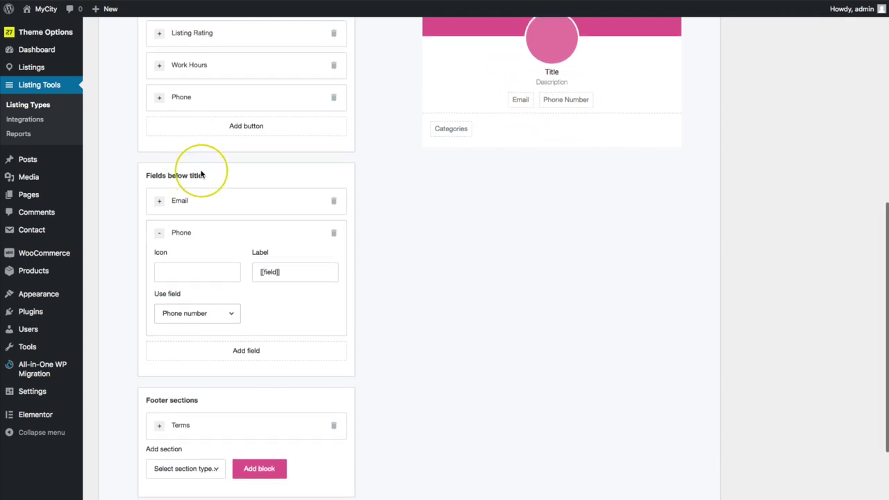
{"action": "scroll", "coordinate": [213, 188], "scroll_direction": "down", "scroll_amount": 3}
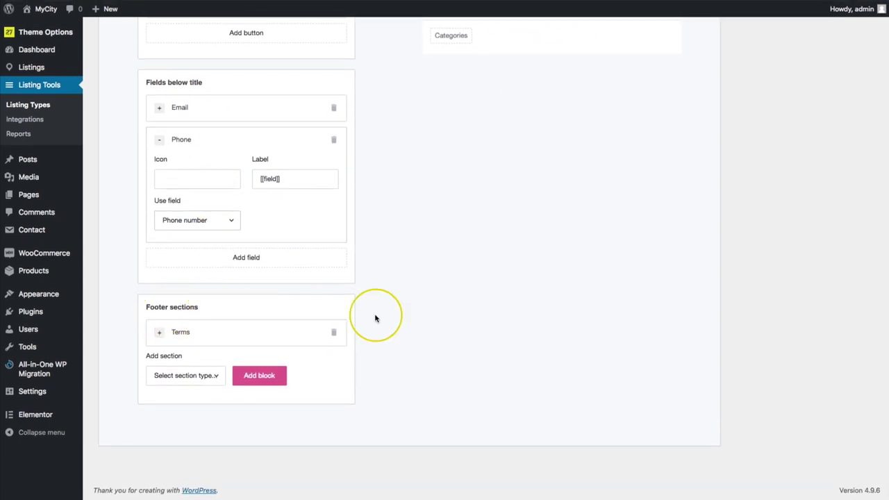
{"action": "scroll", "coordinate": [375, 318], "scroll_direction": "up", "scroll_amount": 6}
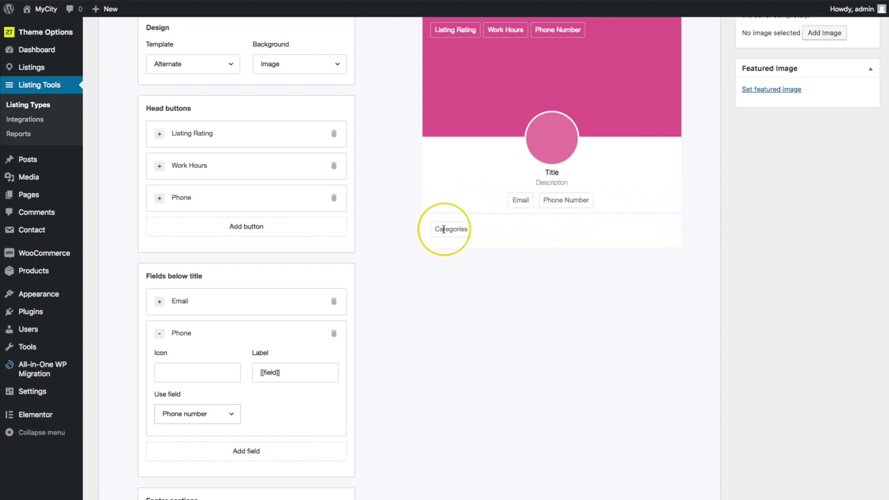
Inspect the existing Terms footer section's settings, then delete it
{"action": "scroll", "coordinate": [188, 270], "scroll_direction": "down", "scroll_amount": 6}
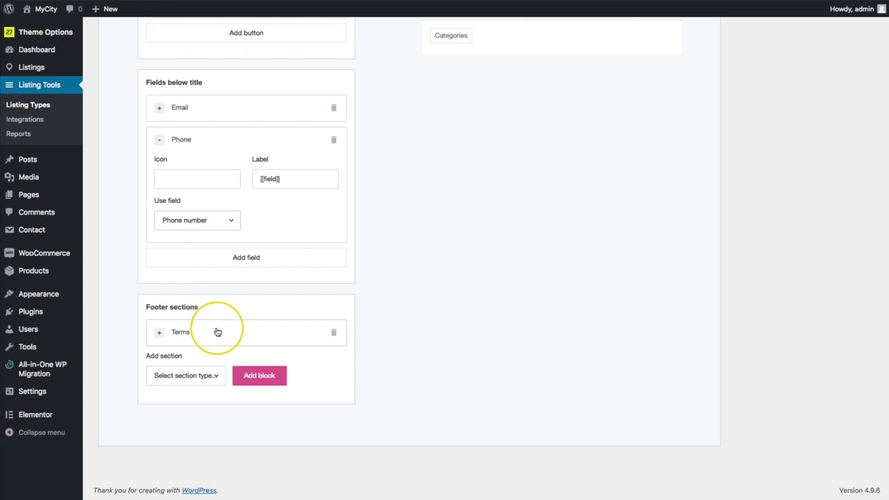
{"action": "left_click", "coordinate": [217, 332]}
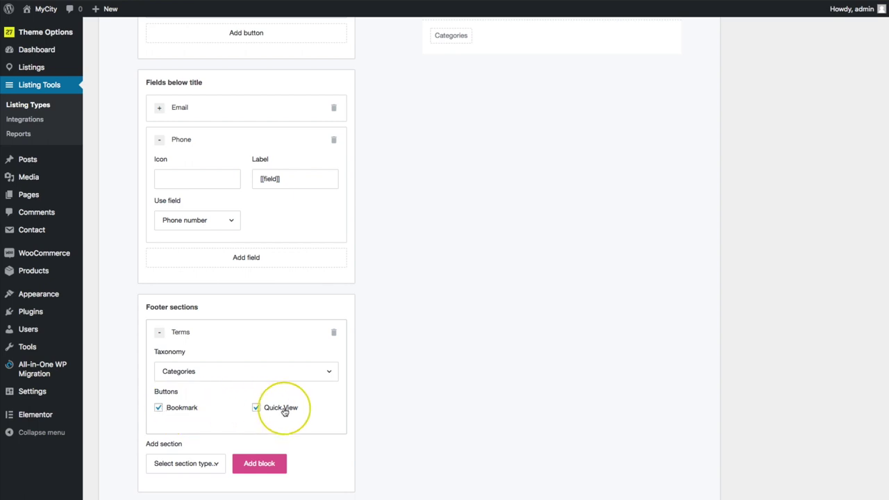
{"action": "scroll", "coordinate": [663, 347], "scroll_direction": "up", "scroll_amount": 5}
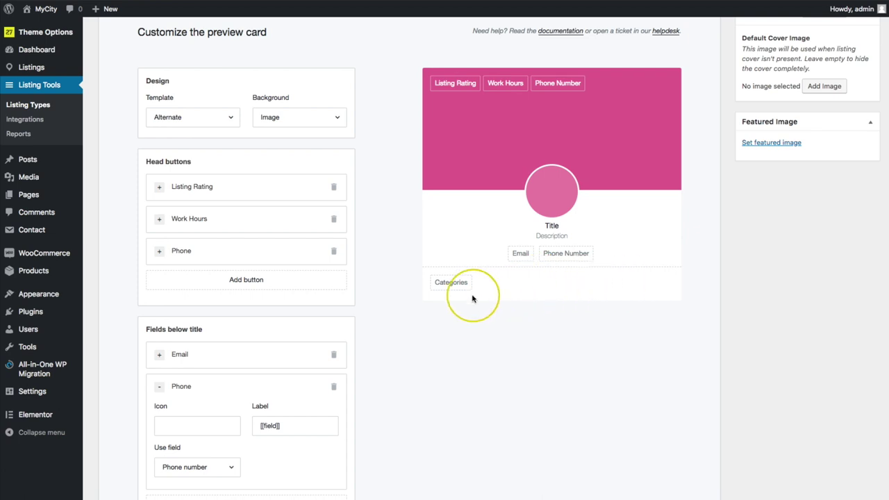
{"action": "scroll", "coordinate": [427, 309], "scroll_direction": "down", "scroll_amount": 1}
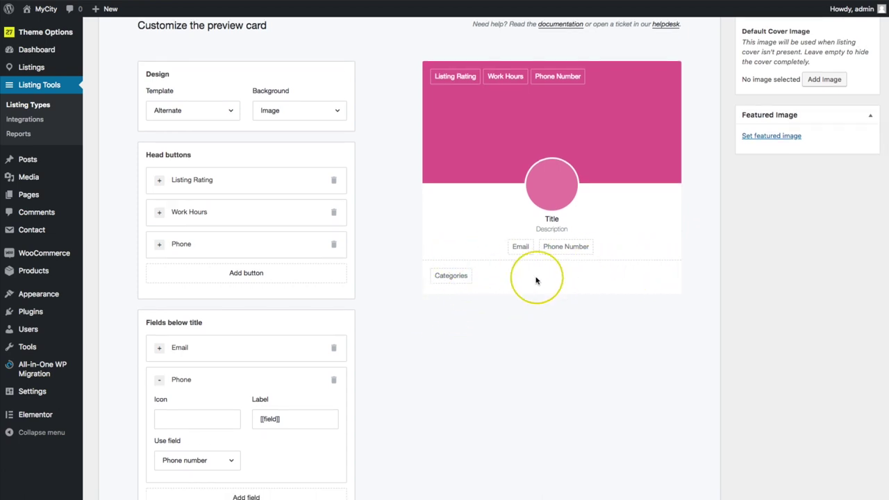
{"action": "scroll", "coordinate": [424, 284], "scroll_direction": "down", "scroll_amount": 6}
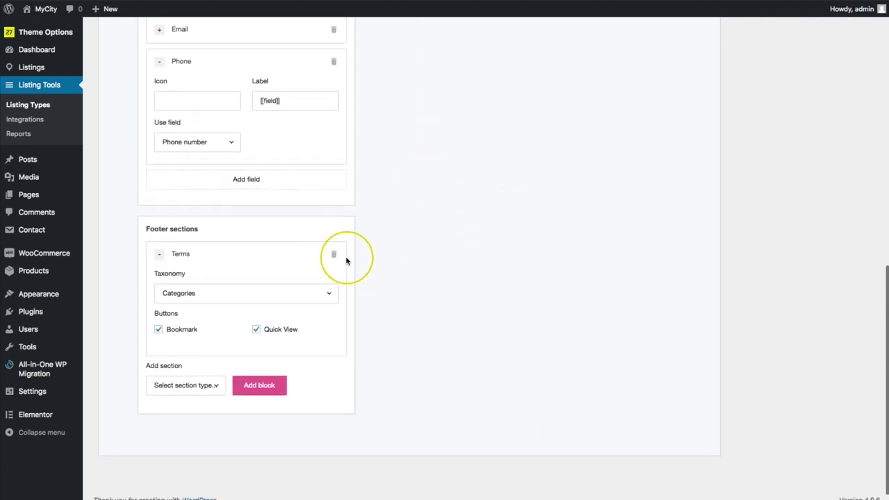
{"action": "left_click", "coordinate": [333, 255]}
Add an Actions footer section, then delete it again
{"action": "left_click", "coordinate": [199, 378]}
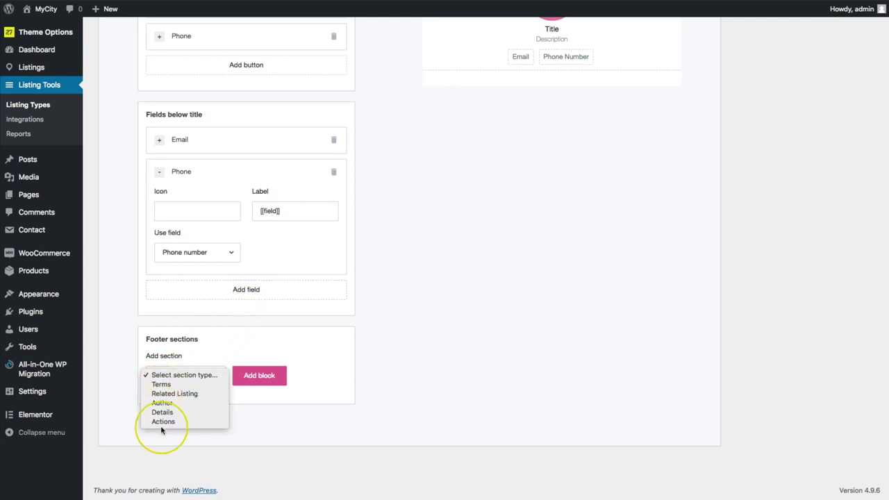
{"action": "left_click", "coordinate": [183, 418]}
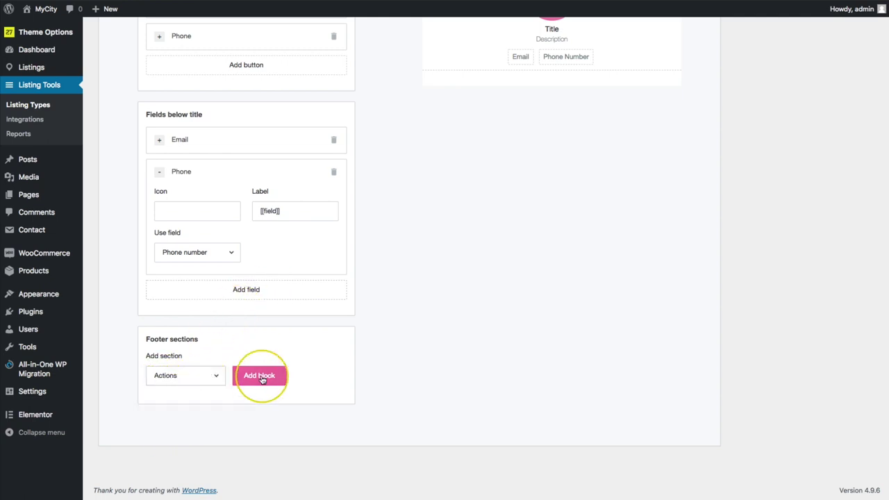
{"action": "left_click", "coordinate": [260, 373]}
{"action": "left_click", "coordinate": [251, 340]}
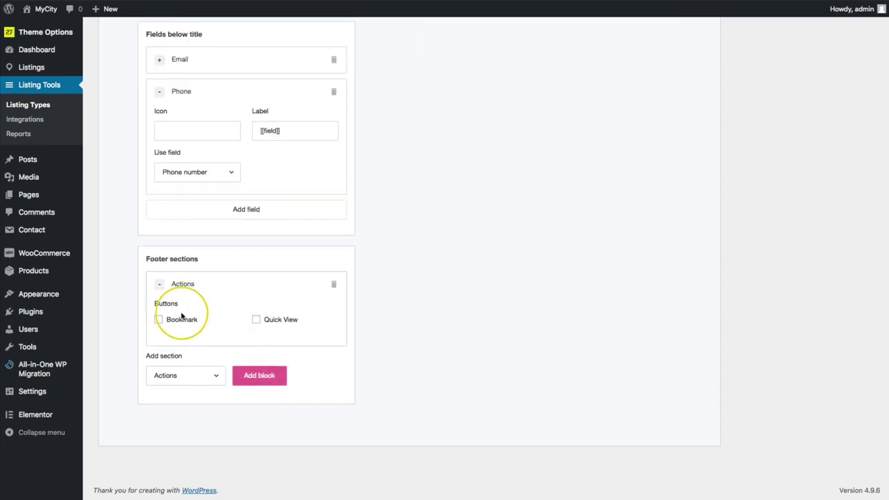
{"action": "left_click", "coordinate": [334, 286]}
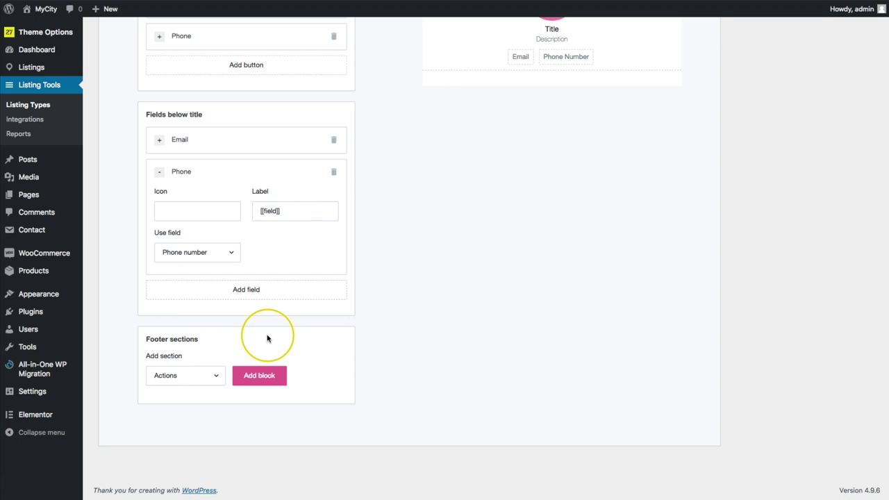
Add a Terms footer section with Quick View and Categories taxonomy, then remove it
{"action": "left_click", "coordinate": [193, 375]}
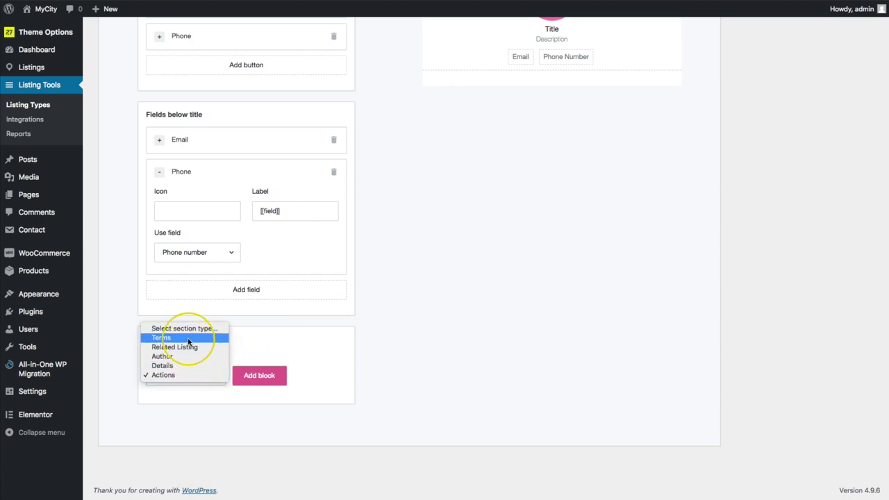
{"action": "left_click", "coordinate": [184, 338]}
{"action": "left_click", "coordinate": [266, 378]}
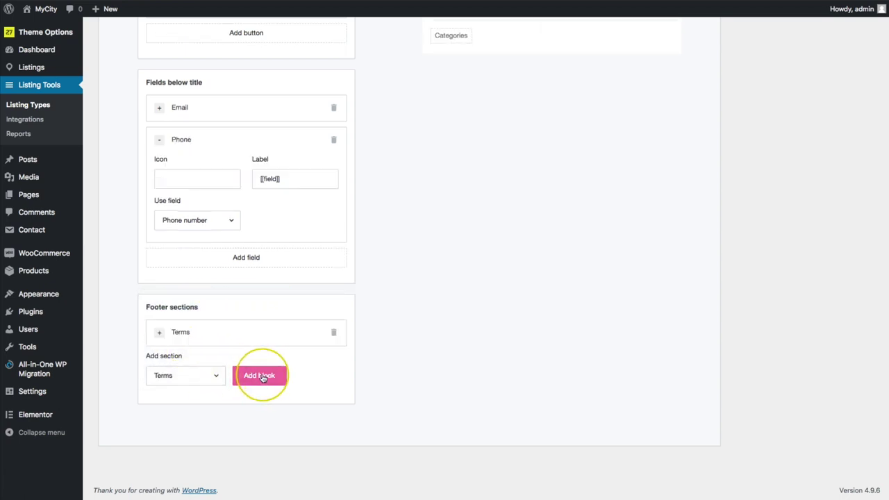
{"action": "left_click", "coordinate": [244, 337]}
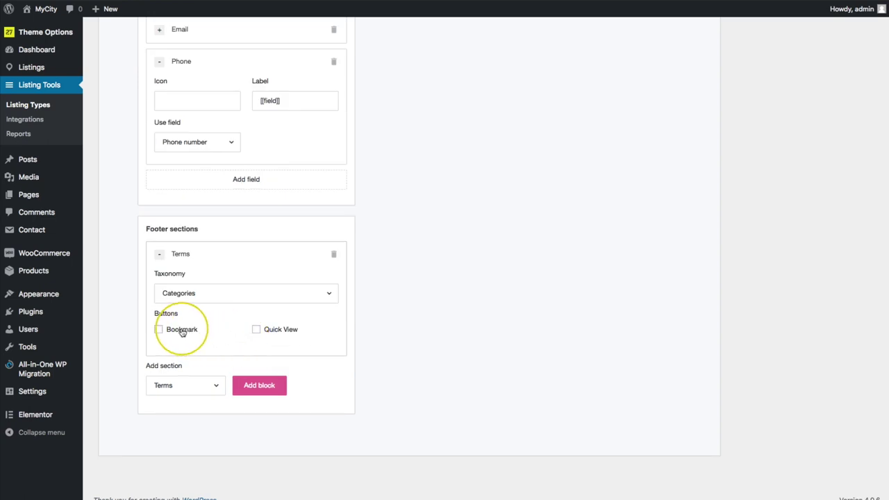
{"action": "left_click", "coordinate": [256, 329]}
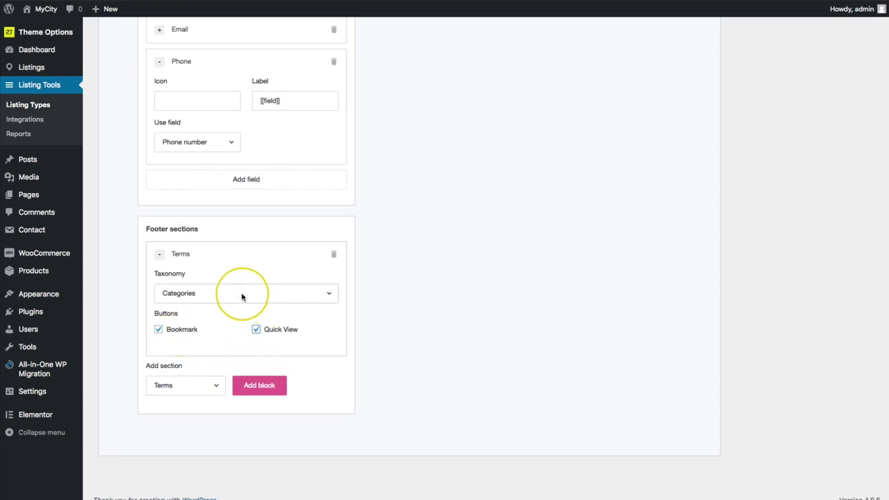
{"action": "left_click", "coordinate": [241, 294]}
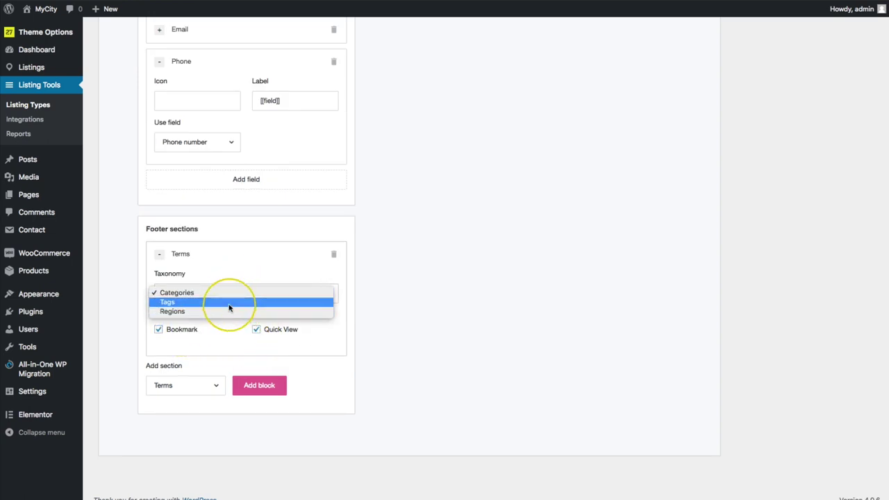
{"action": "left_click", "coordinate": [319, 293]}
{"action": "left_click", "coordinate": [332, 256]}
{"action": "left_click", "coordinate": [188, 375]}
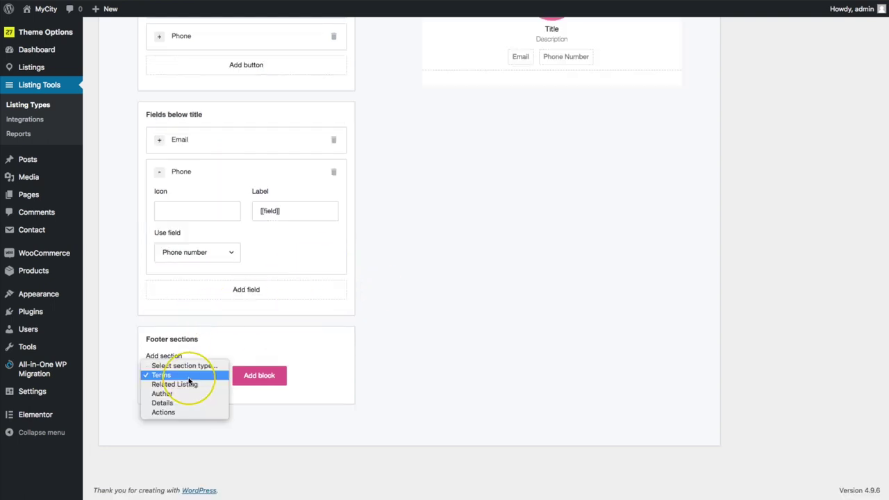
{"action": "left_click", "coordinate": [176, 395]}
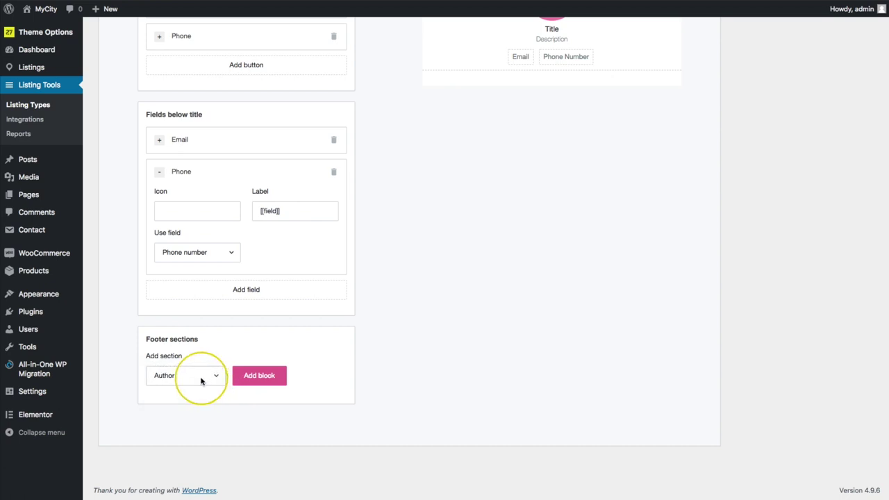
{"action": "left_click", "coordinate": [201, 377]}
{"action": "left_click", "coordinate": [263, 377]}
{"action": "left_click", "coordinate": [263, 378]}
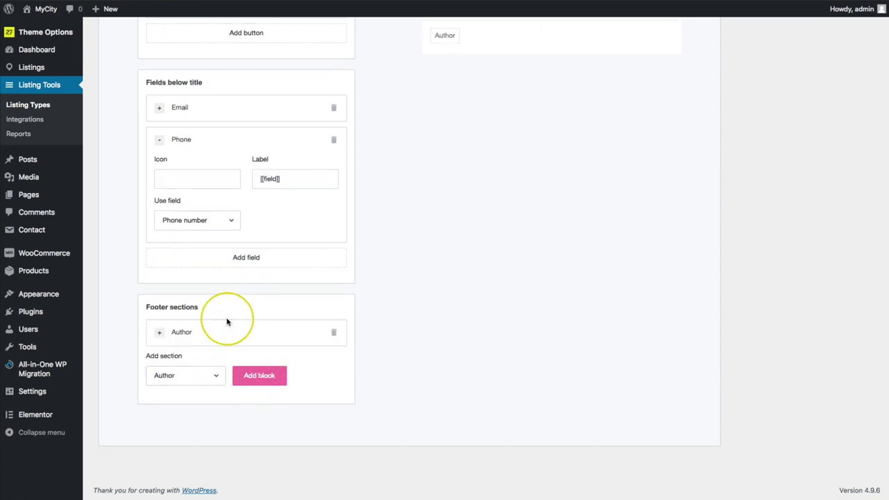
{"action": "left_click", "coordinate": [226, 326]}
{"action": "left_click", "coordinate": [188, 332]}
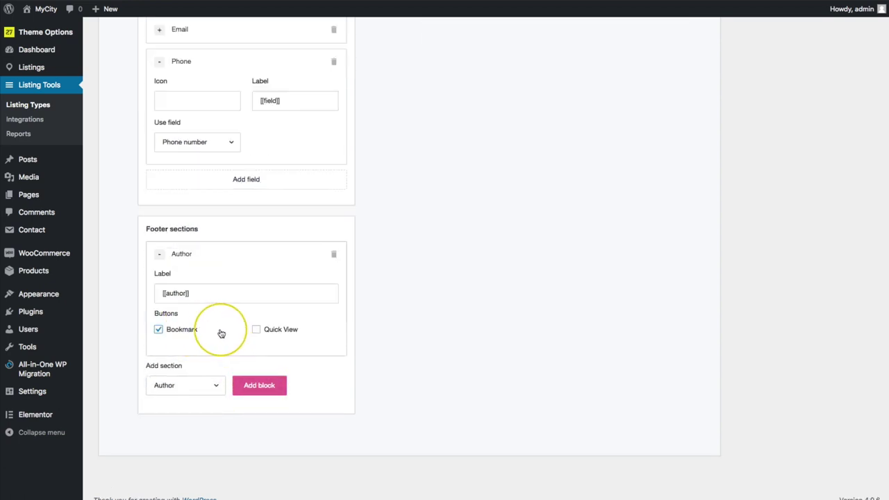
{"action": "left_click", "coordinate": [271, 331]}
{"action": "left_click", "coordinate": [334, 255]}
{"action": "left_click", "coordinate": [194, 375]}
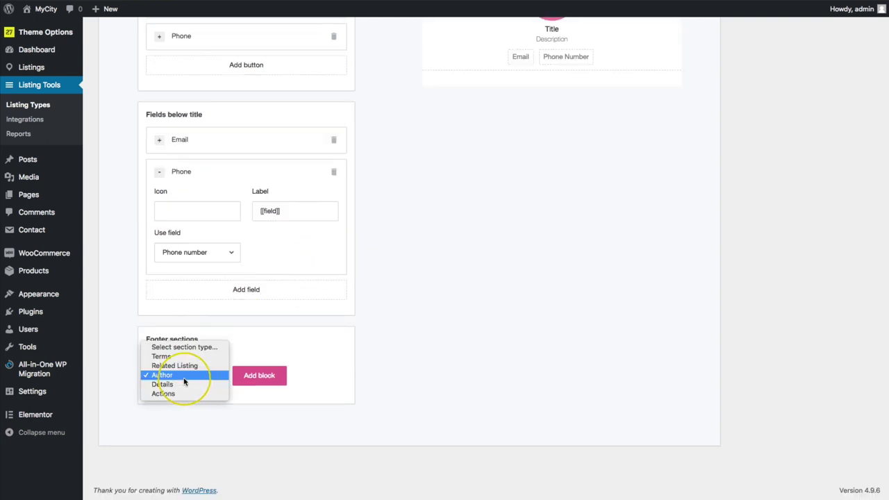
{"action": "left_click", "coordinate": [194, 373]}
{"action": "left_click", "coordinate": [248, 379]}
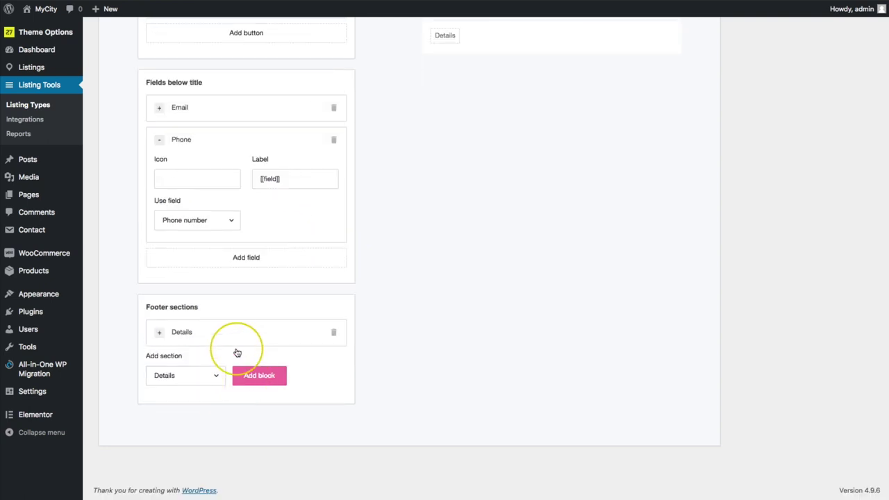
{"action": "left_click", "coordinate": [230, 337]}
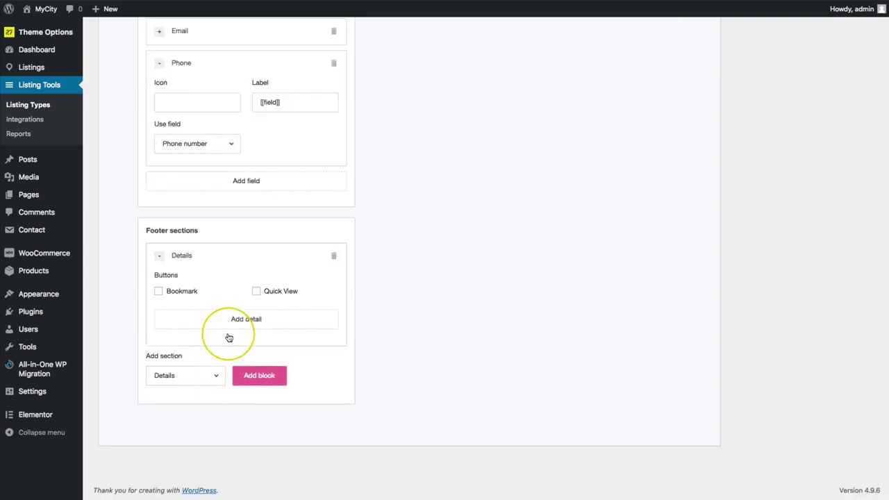
{"action": "left_click", "coordinate": [177, 292]}
{"action": "left_click", "coordinate": [278, 292]}
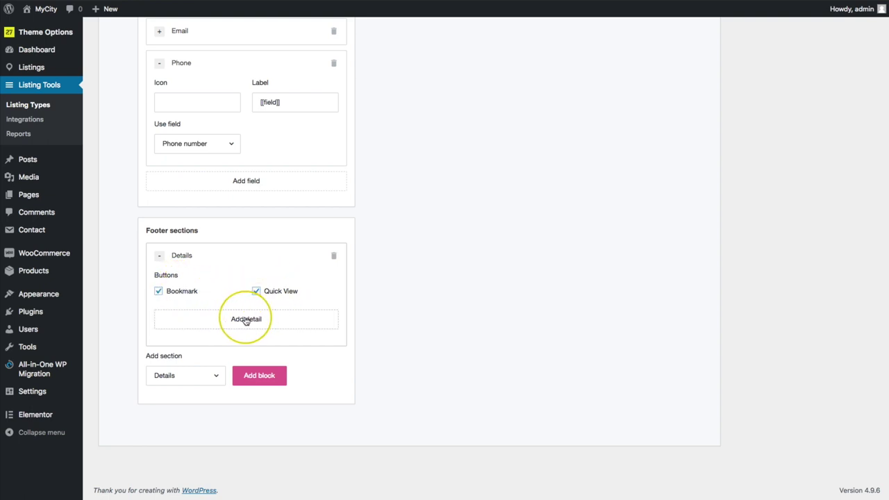
{"action": "left_click", "coordinate": [246, 320]}
{"action": "left_click", "coordinate": [240, 329]}
{"action": "left_click", "coordinate": [218, 402]}
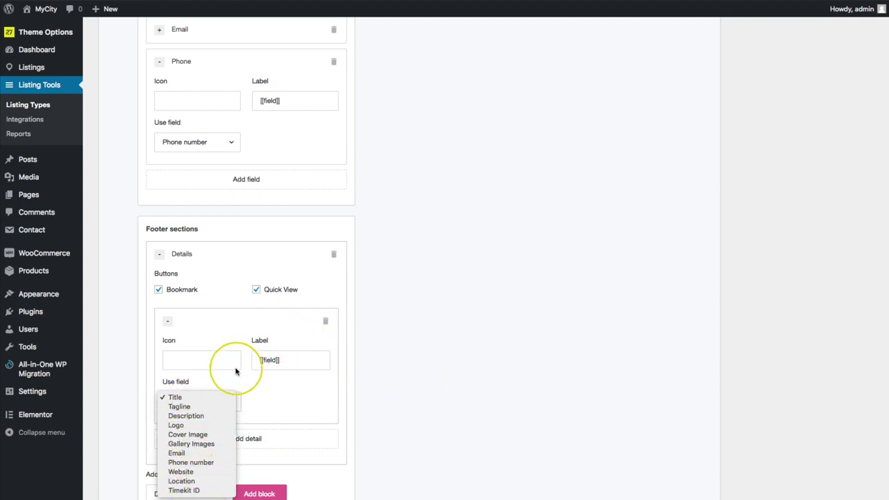
{"action": "left_click", "coordinate": [248, 384]}
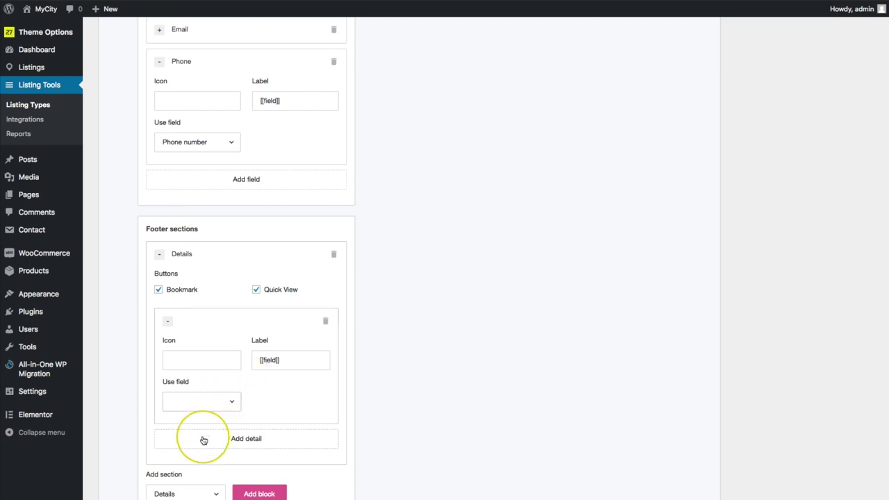
{"action": "left_click", "coordinate": [199, 405]}
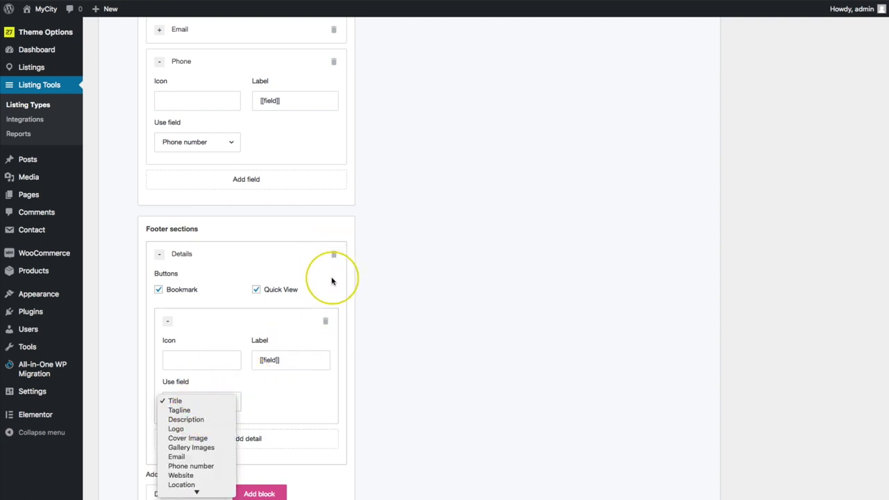
{"action": "left_click", "coordinate": [325, 322]}
{"action": "left_click", "coordinate": [325, 322]}
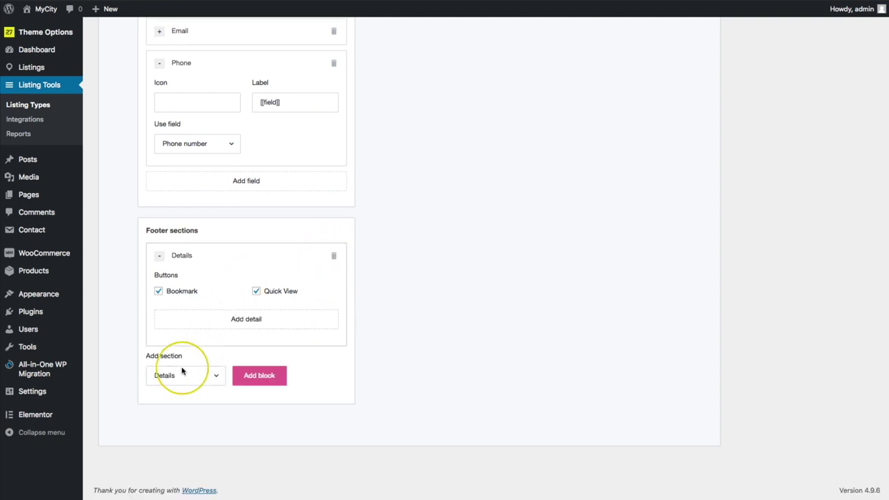
{"action": "left_click", "coordinate": [333, 255]}
Add a Terms footer section for Categories with Bookmark and Quick View enabled
{"action": "left_click", "coordinate": [177, 375]}
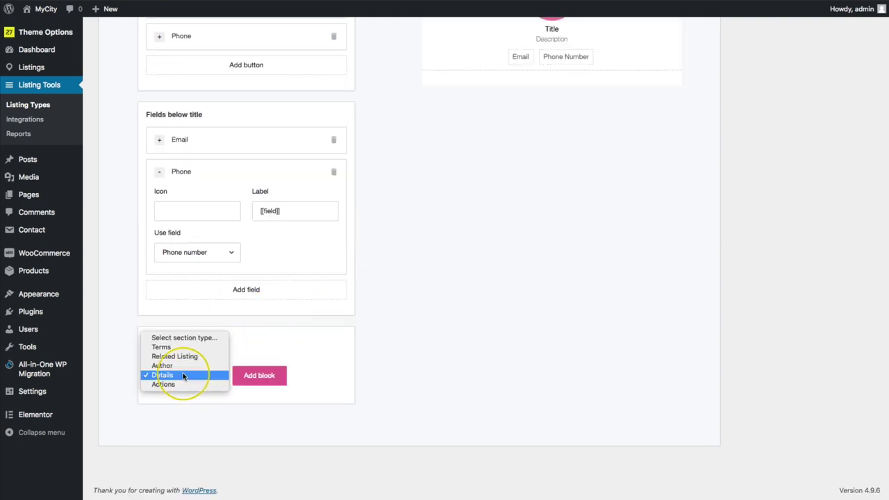
{"action": "left_click", "coordinate": [177, 346]}
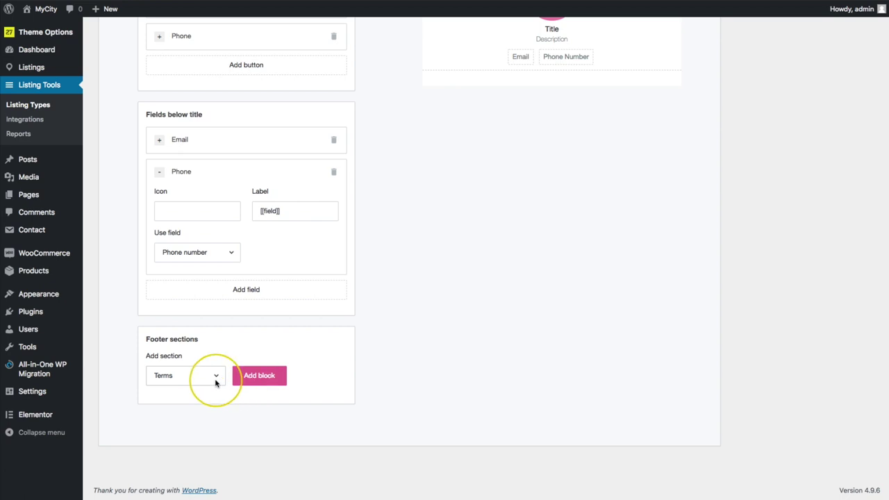
{"action": "left_click", "coordinate": [248, 375]}
{"action": "left_click", "coordinate": [222, 336]}
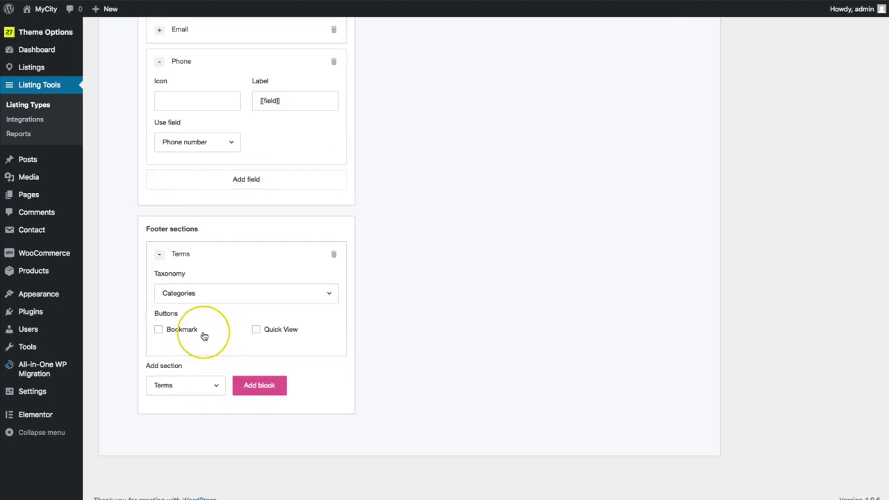
{"action": "left_click", "coordinate": [185, 333]}
{"action": "left_click", "coordinate": [287, 331]}
{"action": "scroll", "coordinate": [525, 345], "scroll_direction": "up", "scroll_amount": 3}
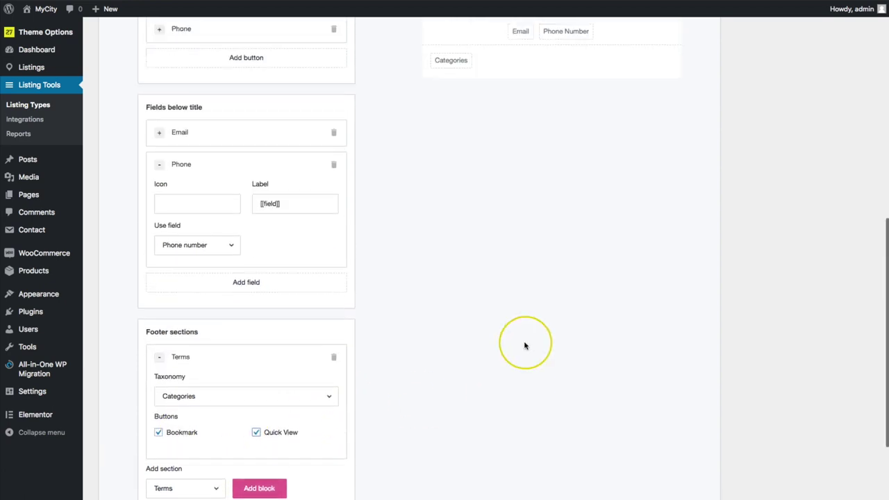
{"action": "scroll", "coordinate": [524, 345], "scroll_direction": "up", "scroll_amount": 9}
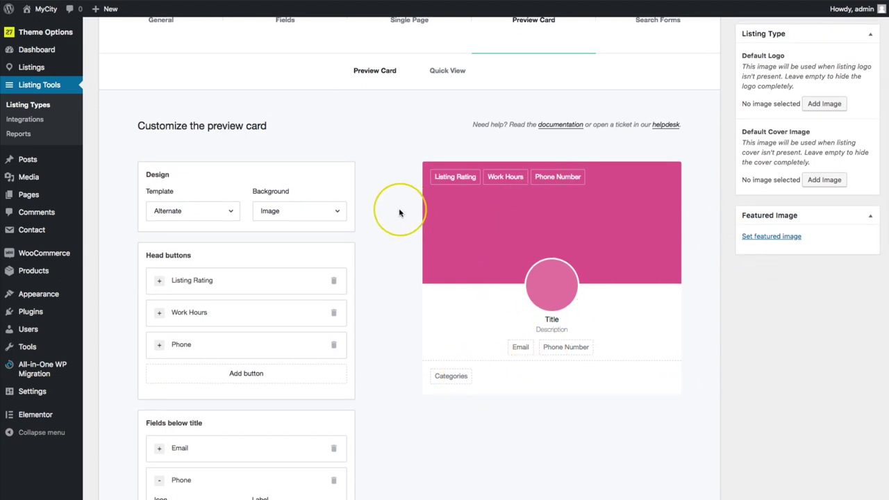
Change the preview card's Design Template from Alternate to Default
{"action": "scroll", "coordinate": [405, 214], "scroll_direction": "down", "scroll_amount": 1}
{"action": "left_click", "coordinate": [192, 192]}
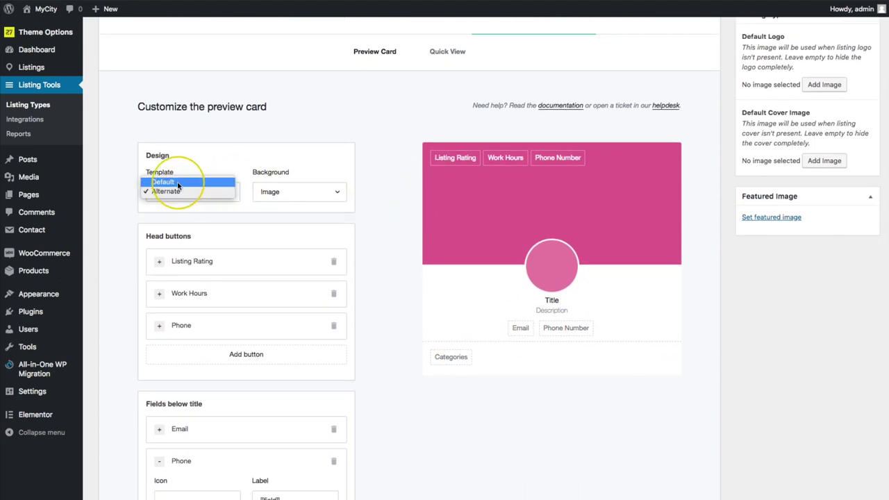
{"action": "left_click", "coordinate": [177, 183]}
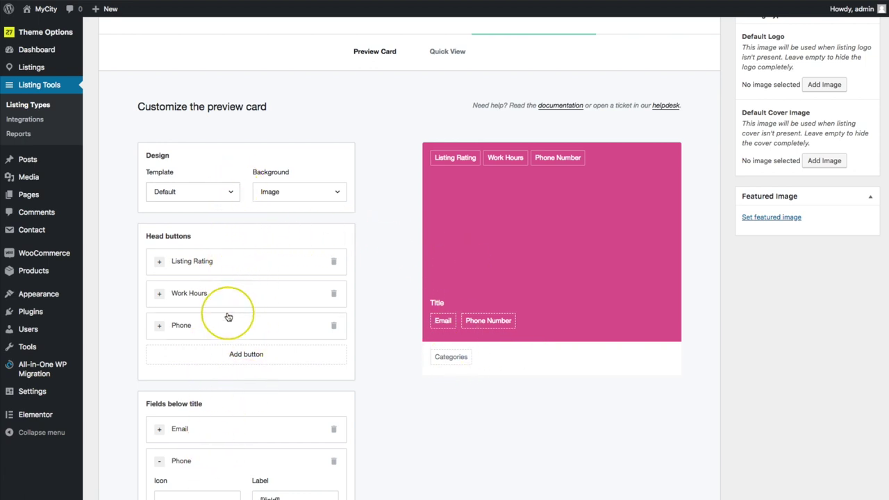
{"action": "left_click", "coordinate": [197, 193]}
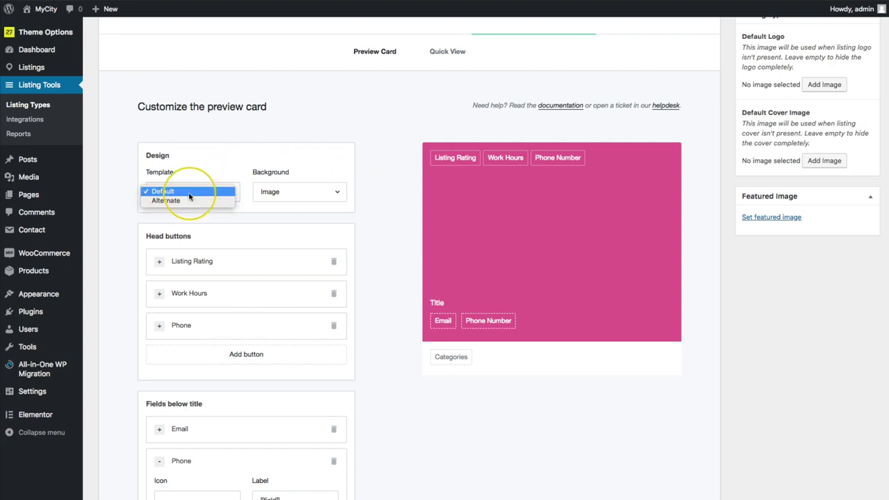
{"action": "left_click", "coordinate": [189, 196]}
{"action": "scroll", "coordinate": [586, 174], "scroll_direction": "up", "scroll_amount": 2}
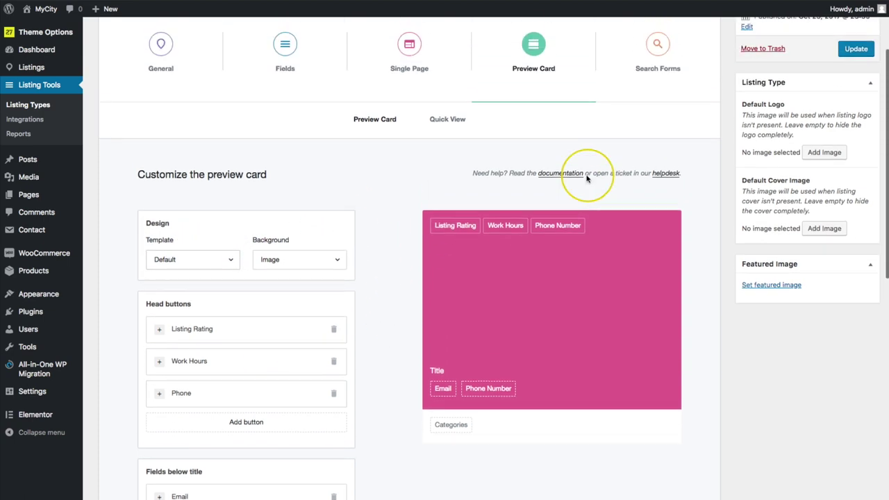
Update the Place listing type, then go to Preview Card > Quick View settings
{"action": "left_click", "coordinate": [855, 50]}
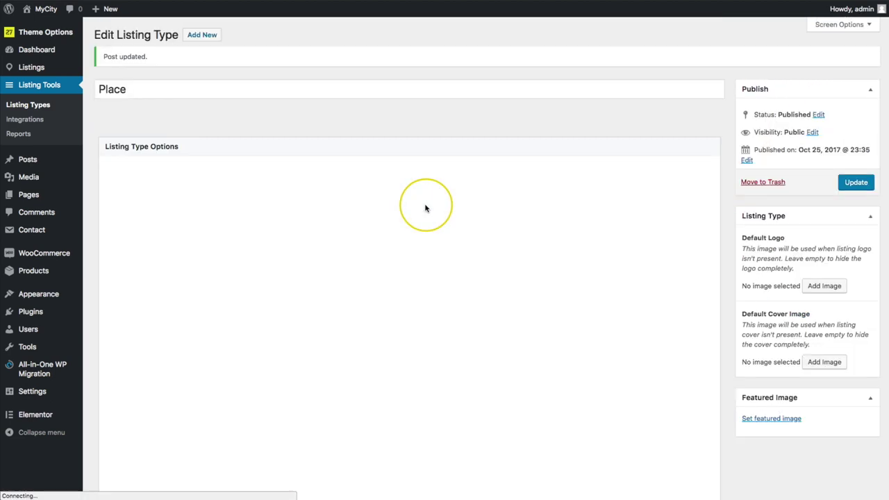
{"action": "left_click", "coordinate": [533, 198]}
{"action": "scroll", "coordinate": [533, 194], "scroll_direction": "down", "scroll_amount": 3}
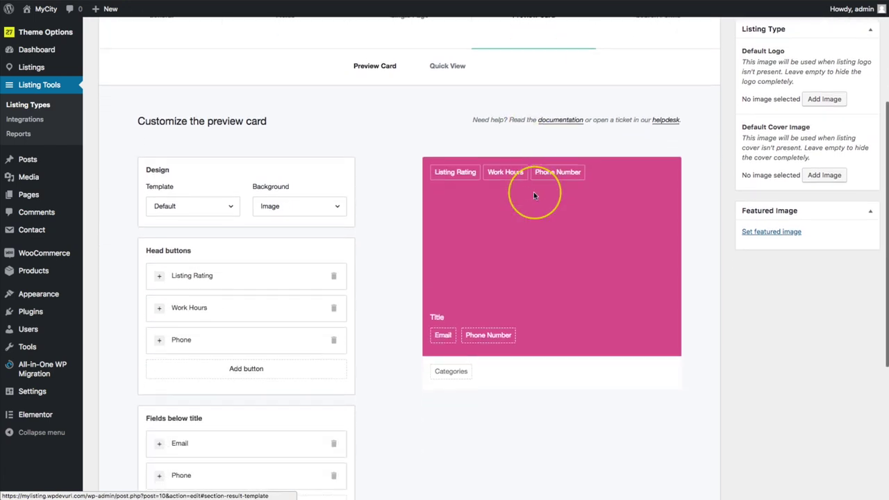
{"action": "left_click", "coordinate": [449, 67]}
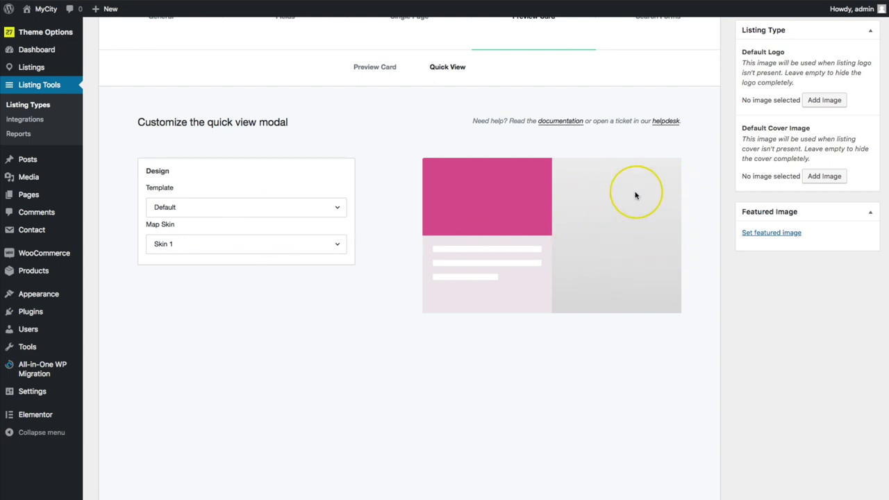
Try the Alternate quick view template, then settle on Default
{"action": "left_click", "coordinate": [254, 203]}
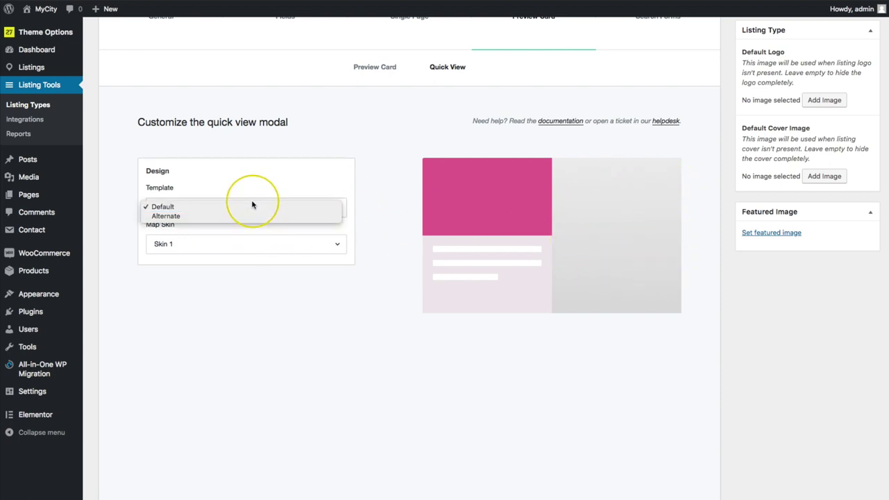
{"action": "left_click", "coordinate": [169, 217]}
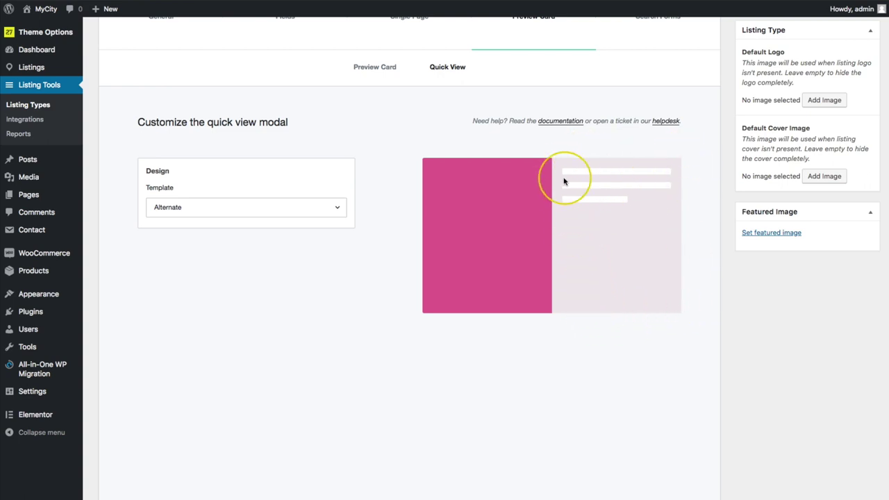
{"action": "left_click", "coordinate": [223, 208]}
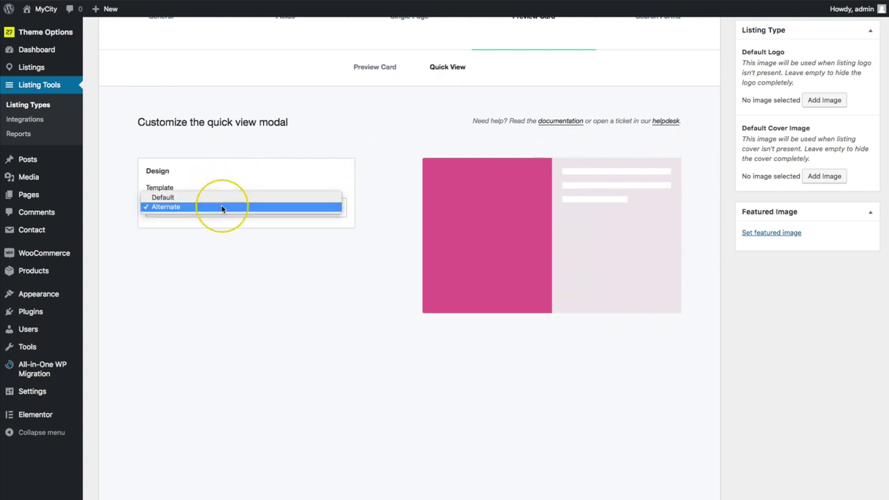
{"action": "left_click", "coordinate": [217, 199]}
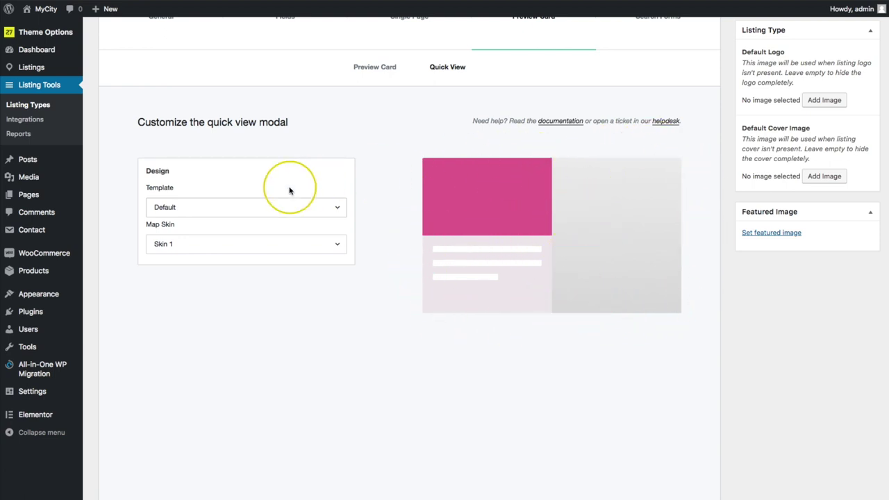
{"action": "left_click", "coordinate": [222, 208]}
{"action": "left_click", "coordinate": [207, 219]}
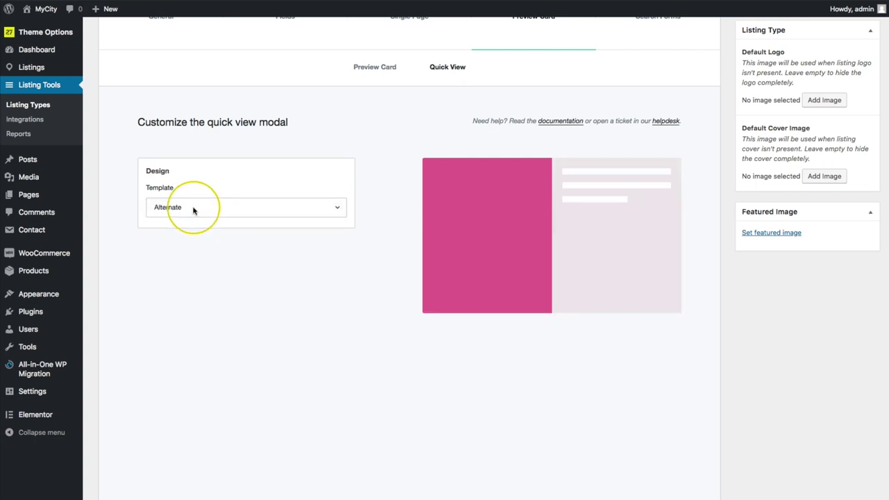
{"action": "left_click", "coordinate": [194, 211]}
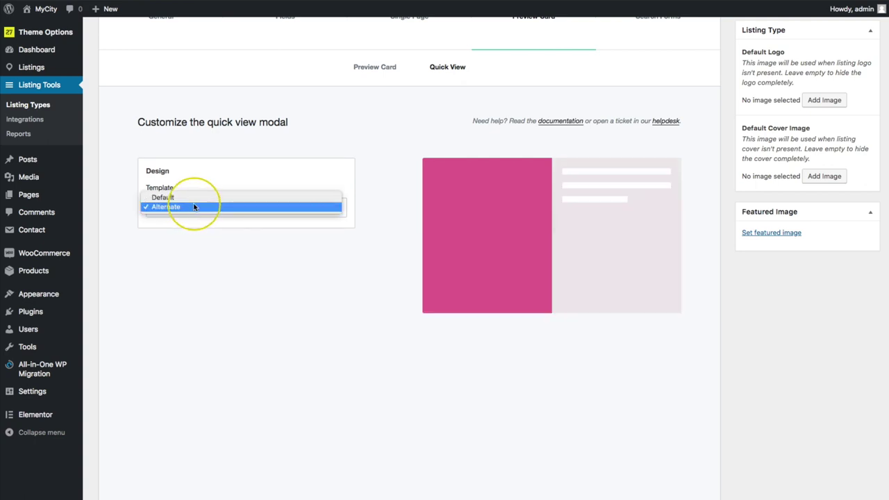
{"action": "left_click", "coordinate": [197, 198]}
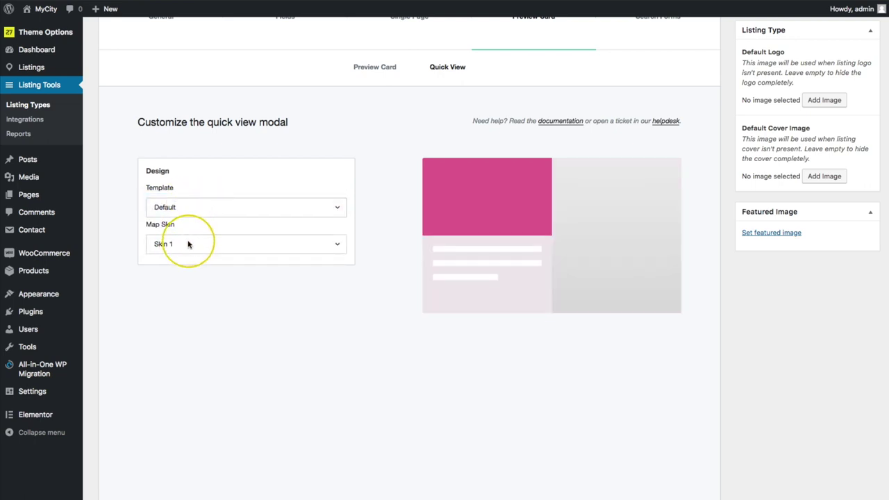
Keep the quick view map skin on Skin 1 and update the Place listing type
{"action": "left_click", "coordinate": [187, 243]}
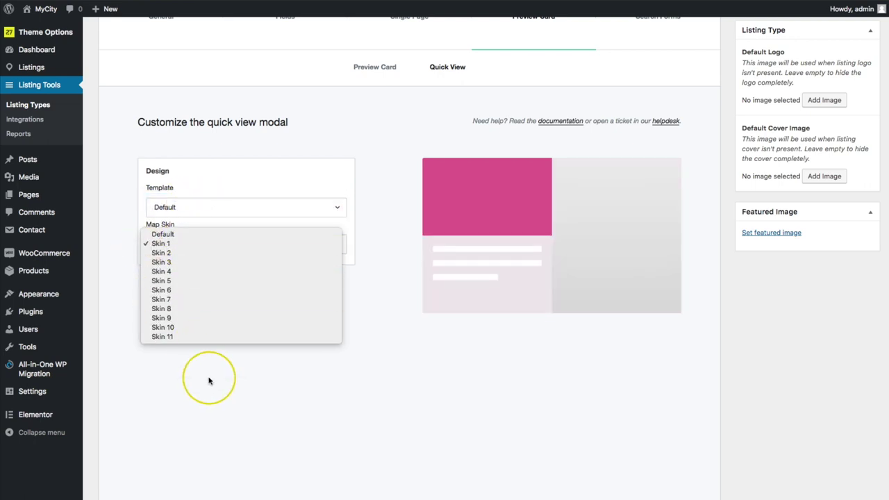
{"action": "left_click", "coordinate": [209, 383]}
{"action": "left_click", "coordinate": [197, 242]}
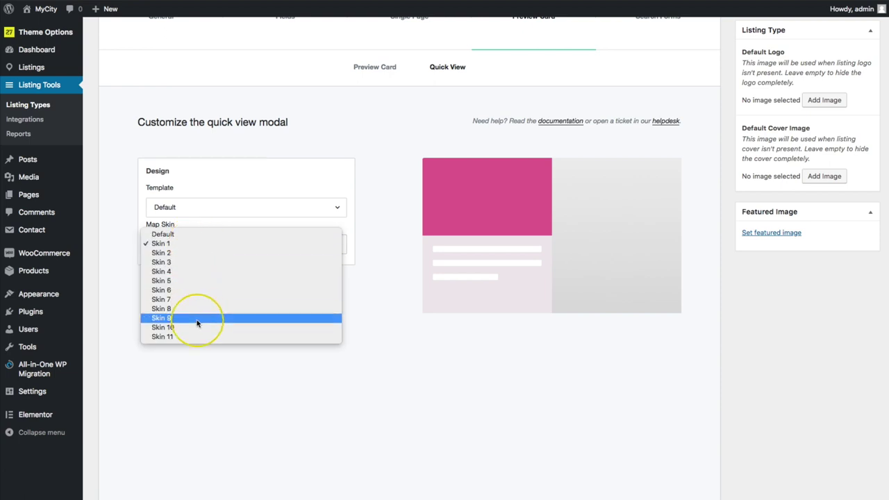
{"action": "left_click", "coordinate": [245, 398]}
{"action": "scroll", "coordinate": [476, 291], "scroll_direction": "up", "scroll_amount": 2}
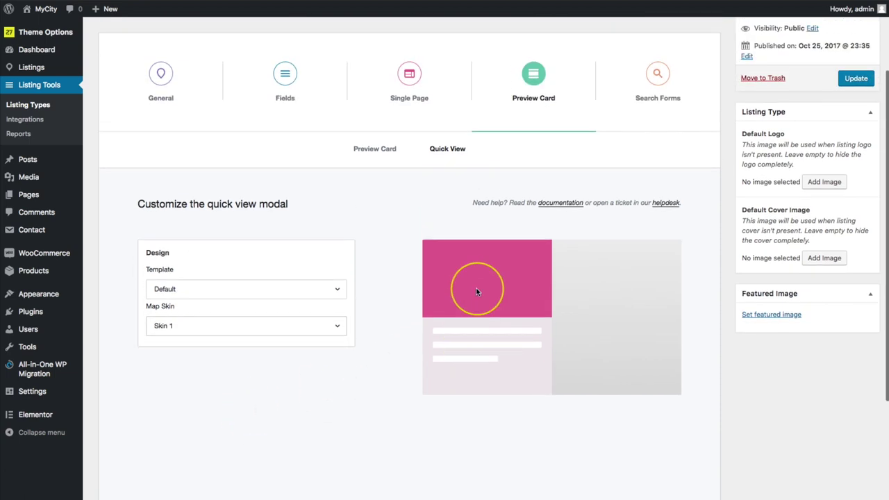
{"action": "scroll", "coordinate": [475, 290], "scroll_direction": "up", "scroll_amount": 2}
{"action": "left_click", "coordinate": [855, 148]}
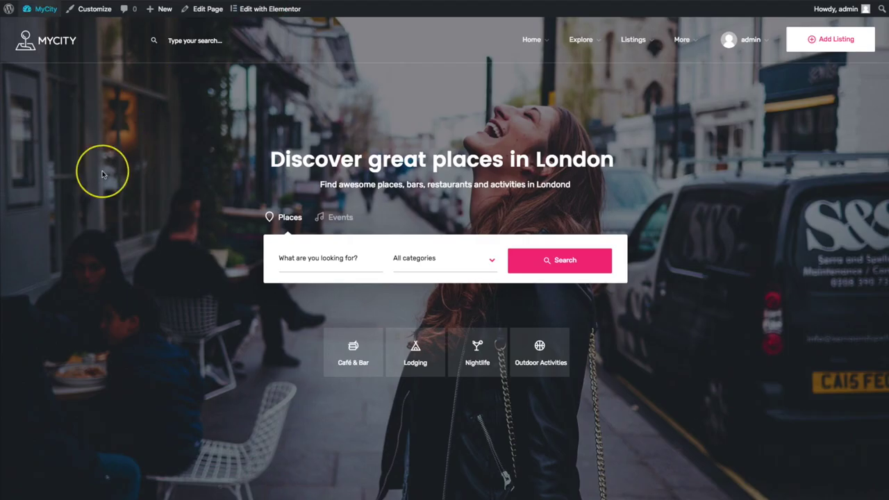
Scroll the MyCity homepage through Featured places, Explore places and Discover events
{"action": "scroll", "coordinate": [105, 174], "scroll_direction": "down", "scroll_amount": 5}
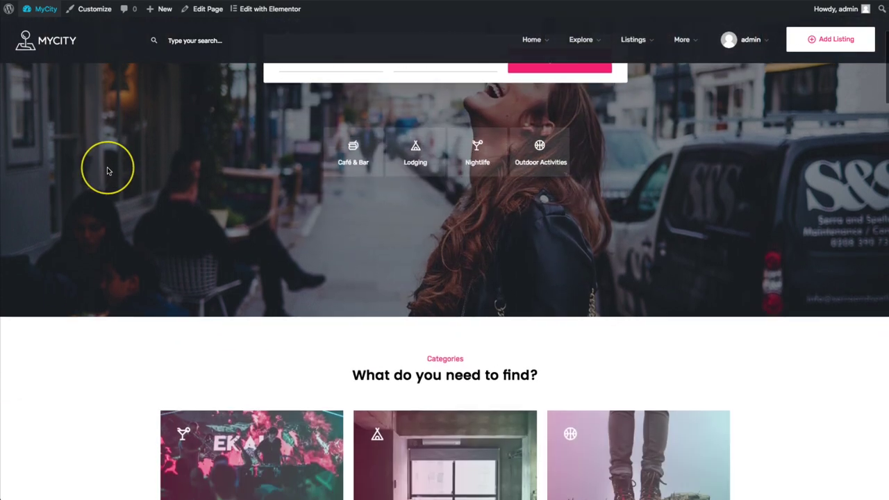
{"action": "scroll", "coordinate": [83, 173], "scroll_direction": "down", "scroll_amount": 5}
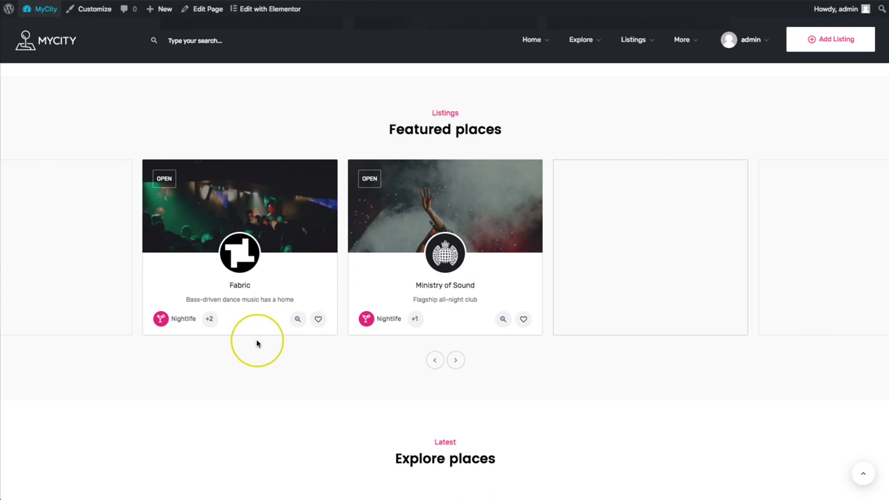
{"action": "mouse_move", "coordinate": [162, 179]}
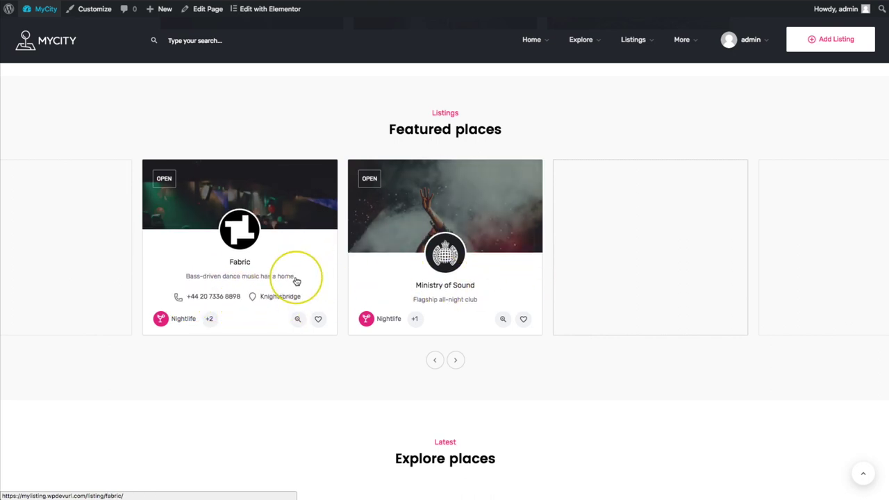
{"action": "scroll", "coordinate": [295, 303], "scroll_direction": "down", "scroll_amount": 9}
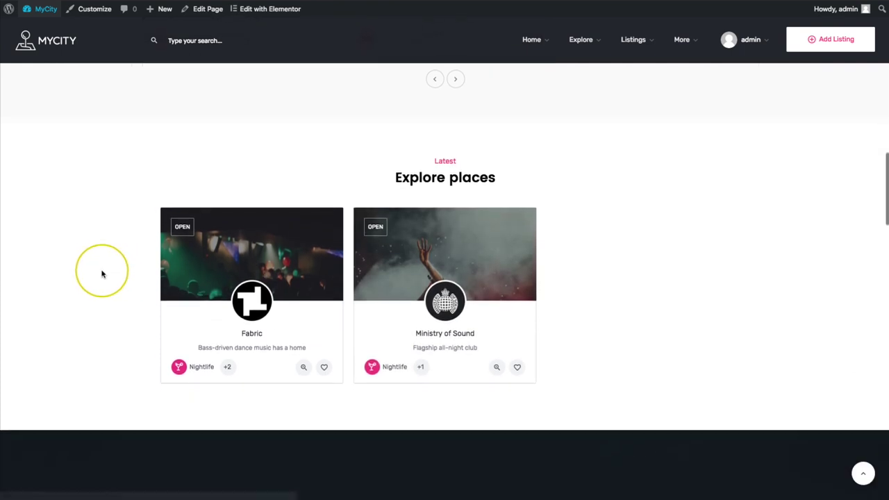
{"action": "scroll", "coordinate": [101, 273], "scroll_direction": "down", "scroll_amount": 1}
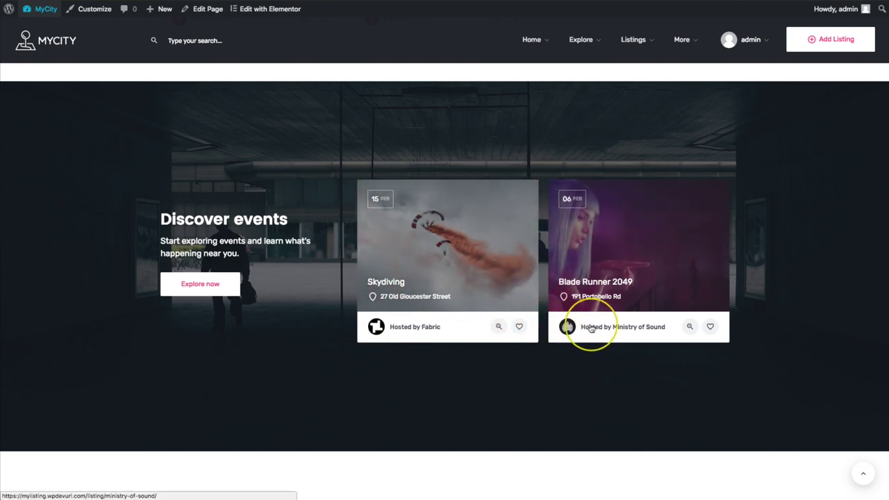
{"action": "scroll", "coordinate": [266, 275], "scroll_direction": "down", "scroll_amount": 3}
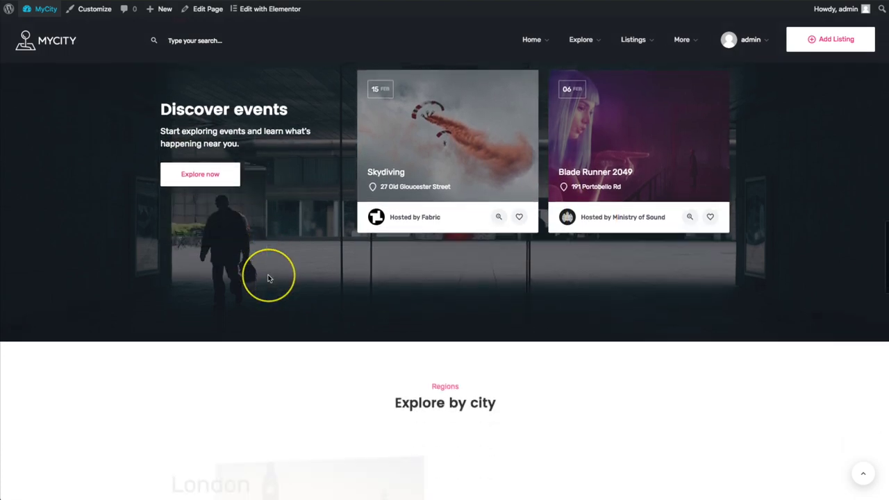
{"action": "scroll", "coordinate": [268, 279], "scroll_direction": "up", "scroll_amount": 15}
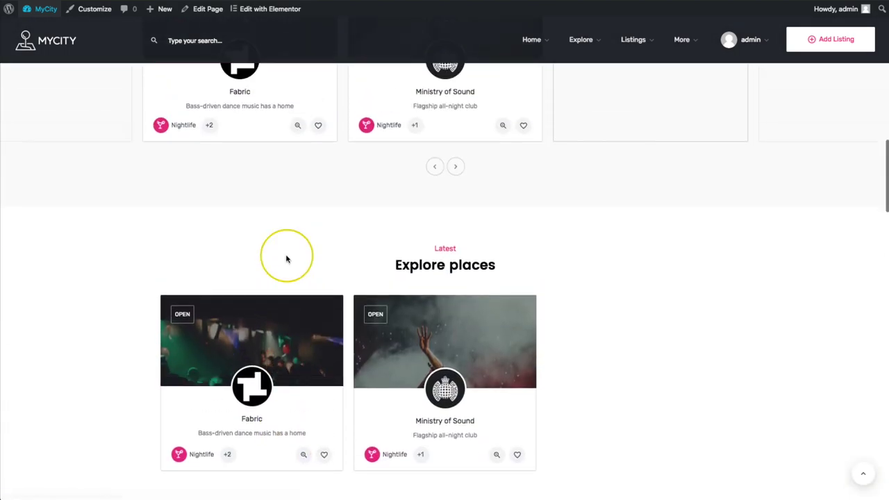
Open the MyCity homepage in the Elementor editor
{"action": "left_click", "coordinate": [236, 9]}
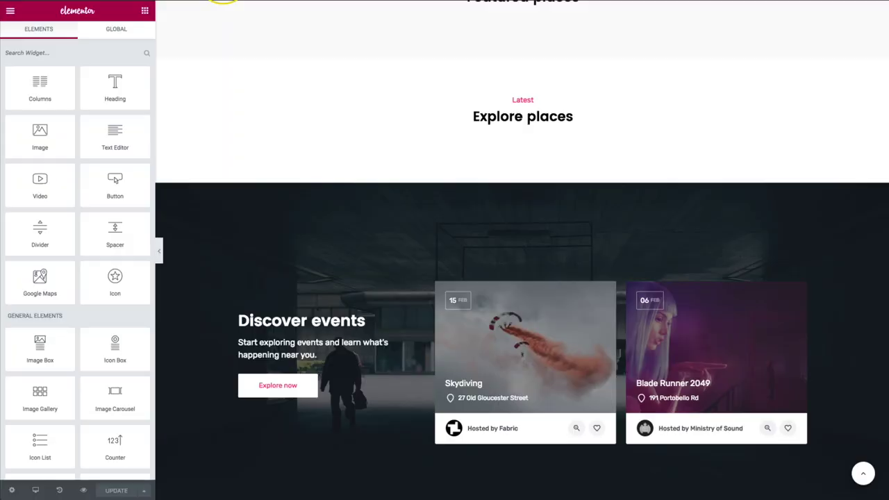
{"action": "scroll", "coordinate": [257, 191], "scroll_direction": "up", "scroll_amount": 3}
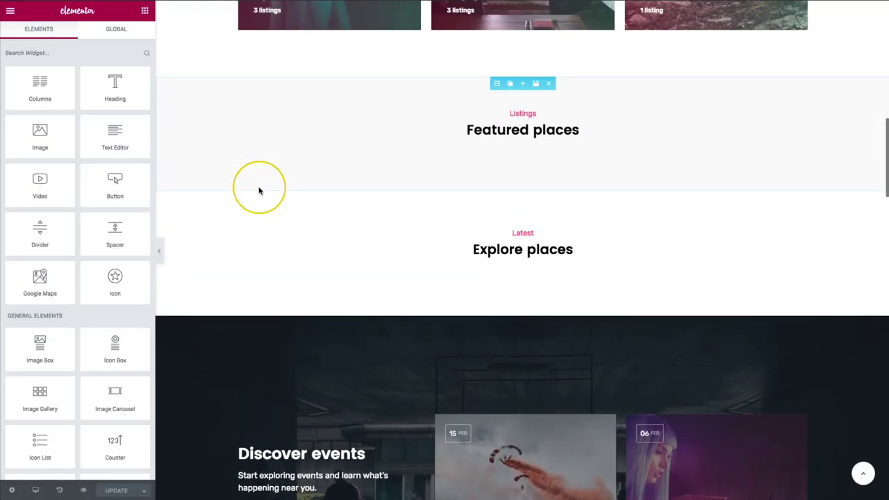
{"action": "scroll", "coordinate": [257, 190], "scroll_direction": "up", "scroll_amount": 1}
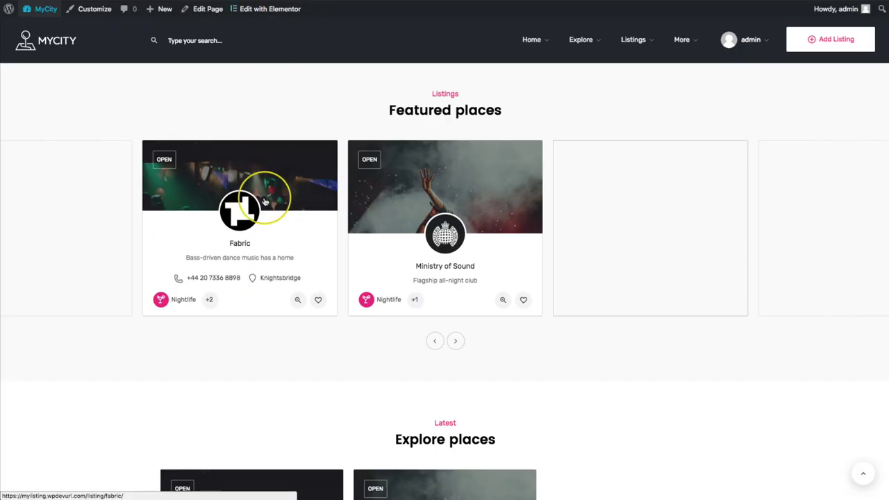
{"action": "scroll", "coordinate": [258, 200], "scroll_direction": "up", "scroll_amount": 1}
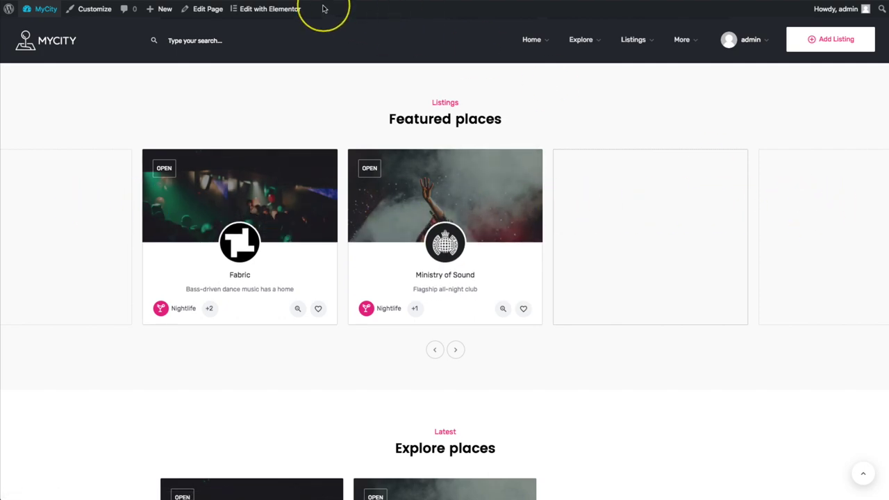
Search the widget panel for 'list' to show only the listing widgets
{"action": "left_click", "coordinate": [229, 4]}
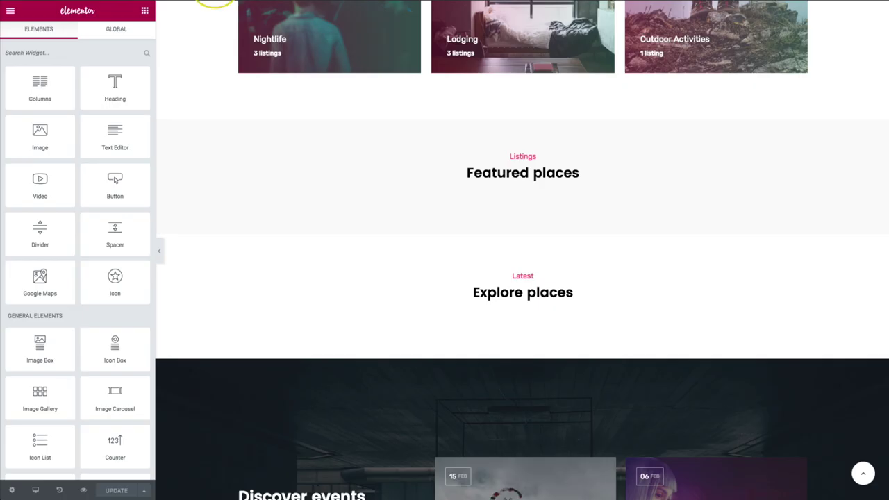
{"action": "left_click", "coordinate": [77, 52]}
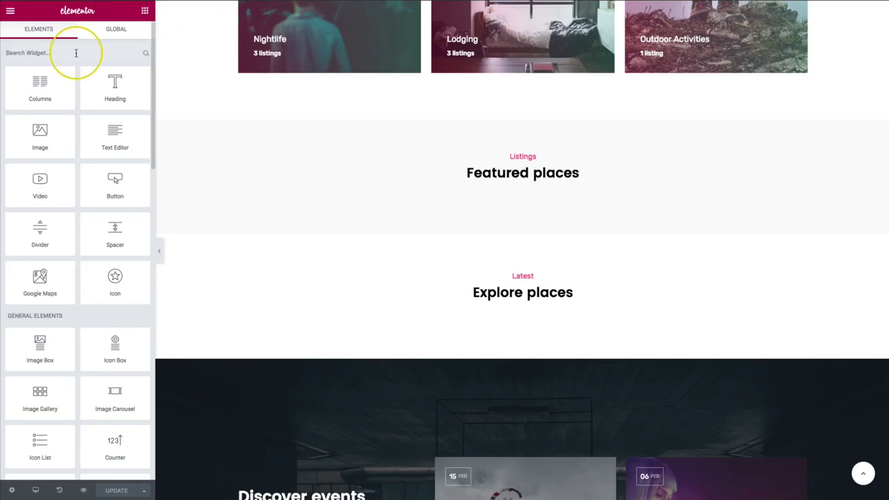
{"action": "type", "text": "listing"}
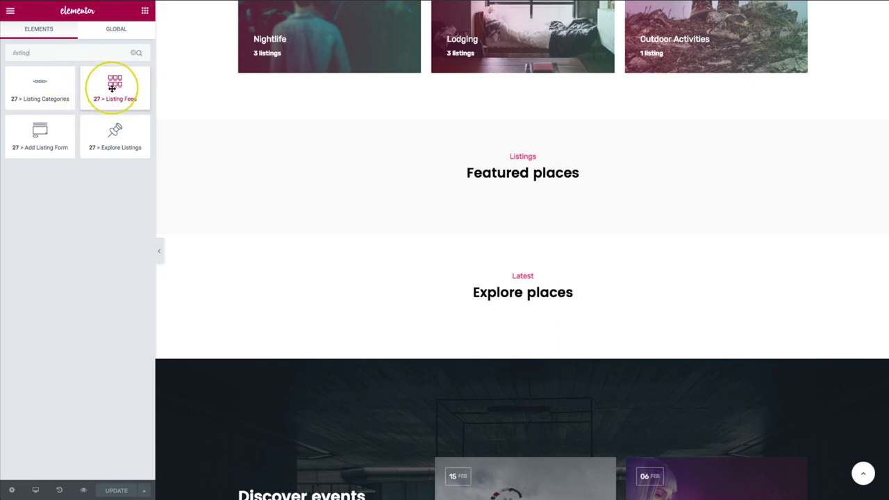
Add a Listing Feed to Featured places as a Place-only carousel, then return to the Place listing type settings
{"action": "left_click_drag", "start_coordinate": [112, 88], "coordinate": [387, 146]}
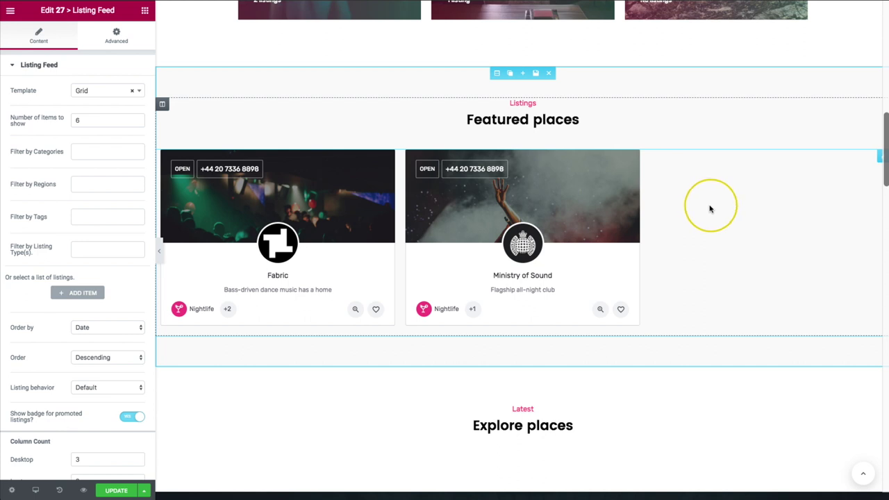
{"action": "left_click", "coordinate": [94, 97]}
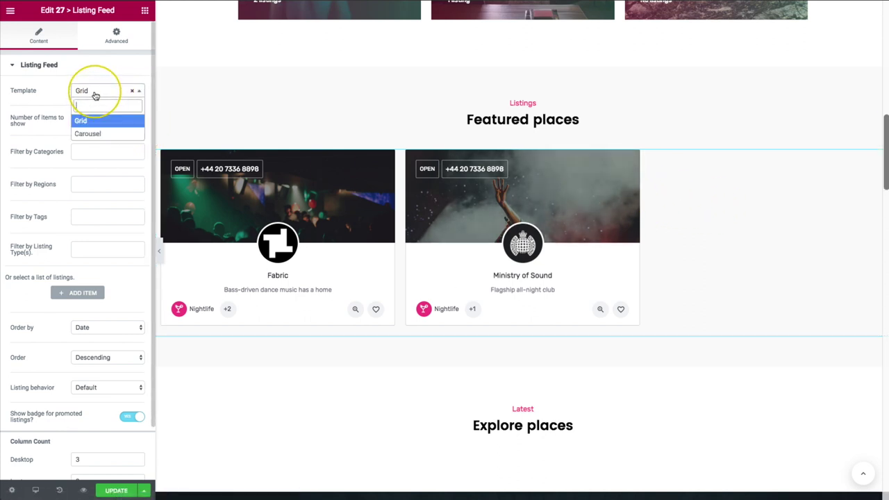
{"action": "left_click", "coordinate": [88, 134]}
{"action": "double_click", "coordinate": [88, 120]}
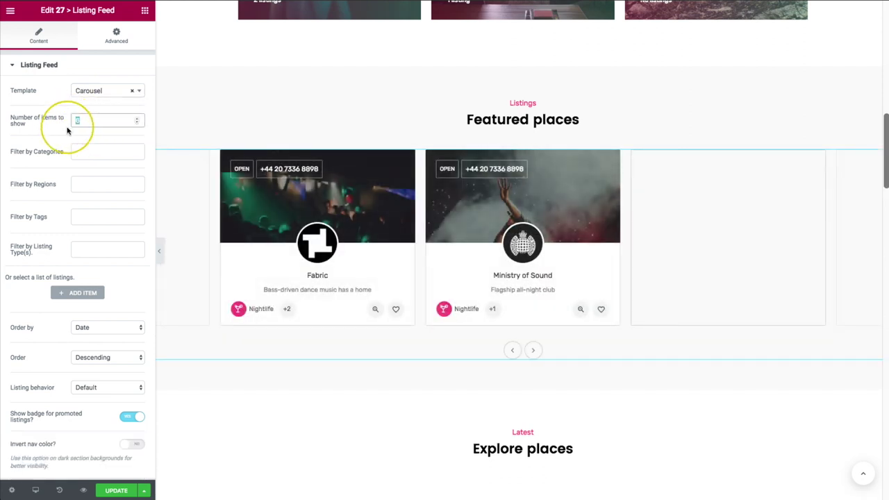
{"action": "left_click", "coordinate": [82, 250]}
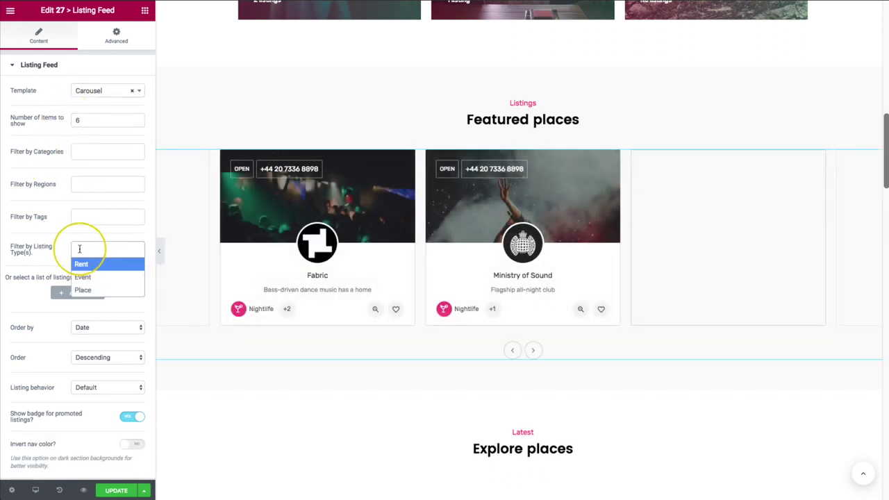
{"action": "left_click", "coordinate": [81, 290]}
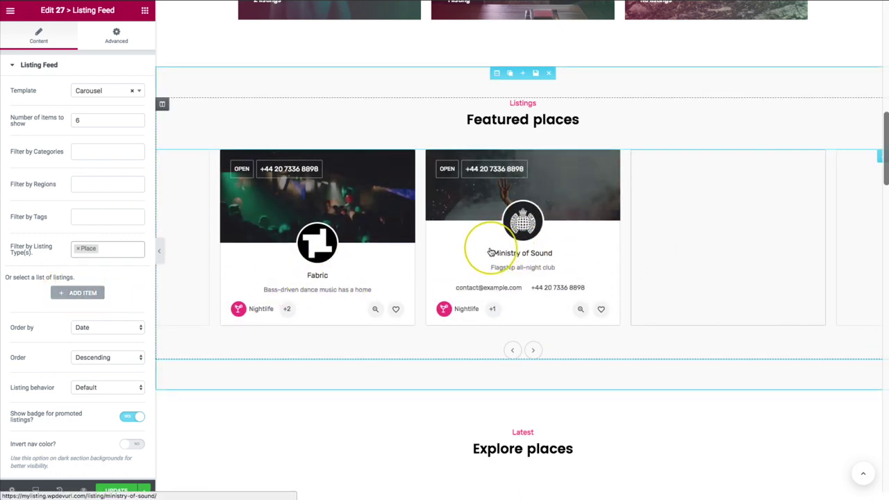
{"action": "left_click", "coordinate": [356, 1]}
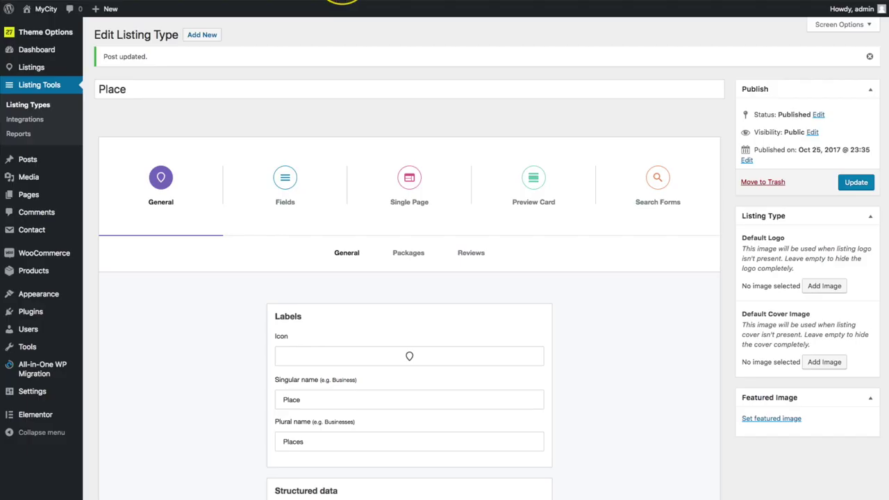
On Place's Preview Card settings, try the Default template, then revert to Alternate
{"action": "left_click", "coordinate": [511, 188]}
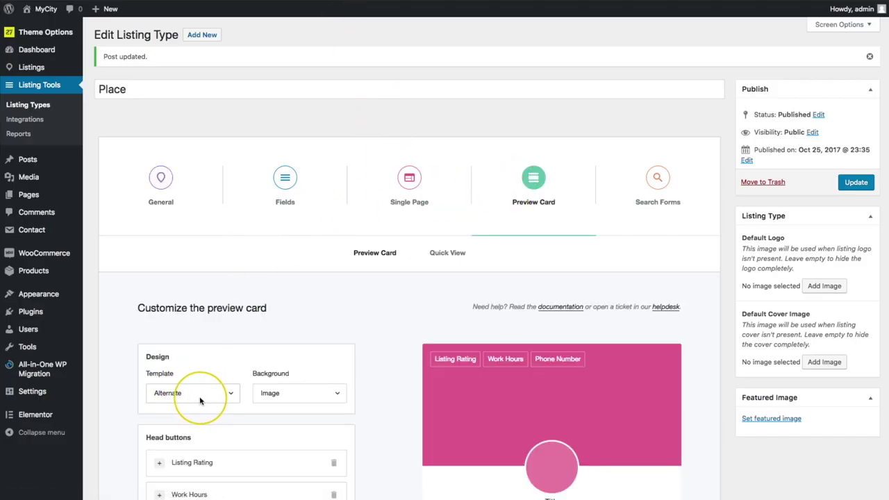
{"action": "scroll", "coordinate": [199, 401], "scroll_direction": "down", "scroll_amount": 2}
{"action": "left_click", "coordinate": [184, 304]}
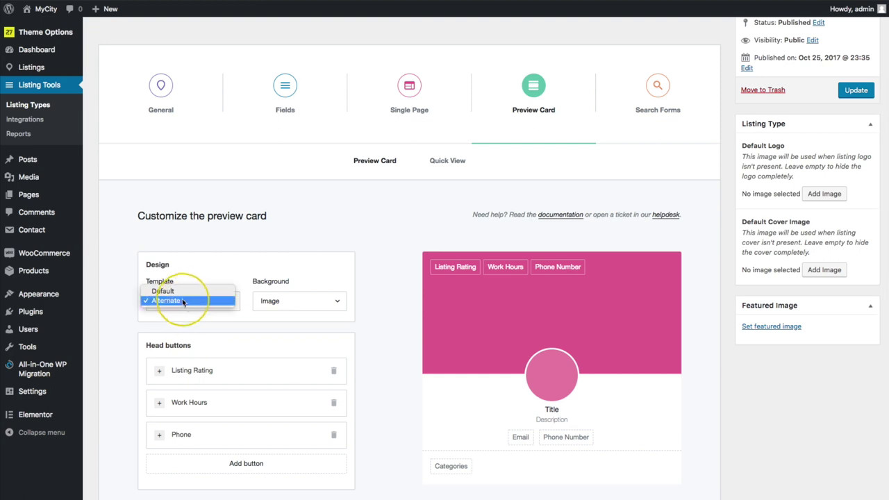
{"action": "left_click", "coordinate": [179, 292]}
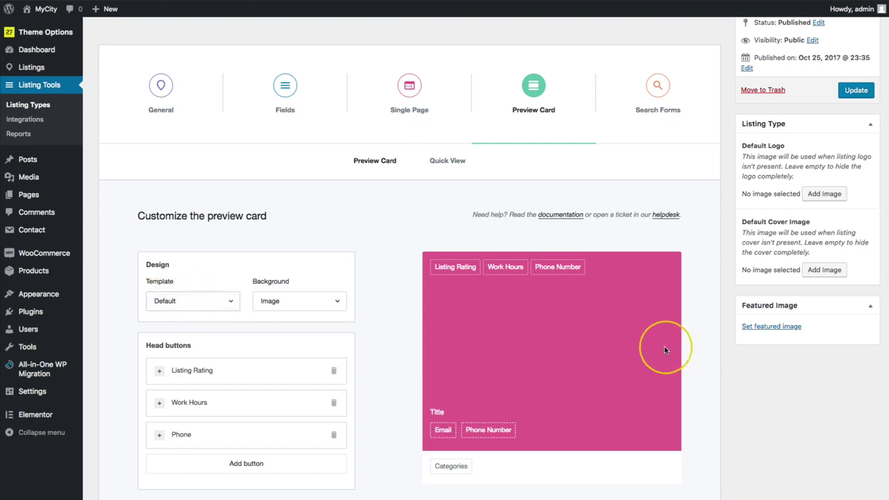
{"action": "left_click", "coordinate": [171, 304]}
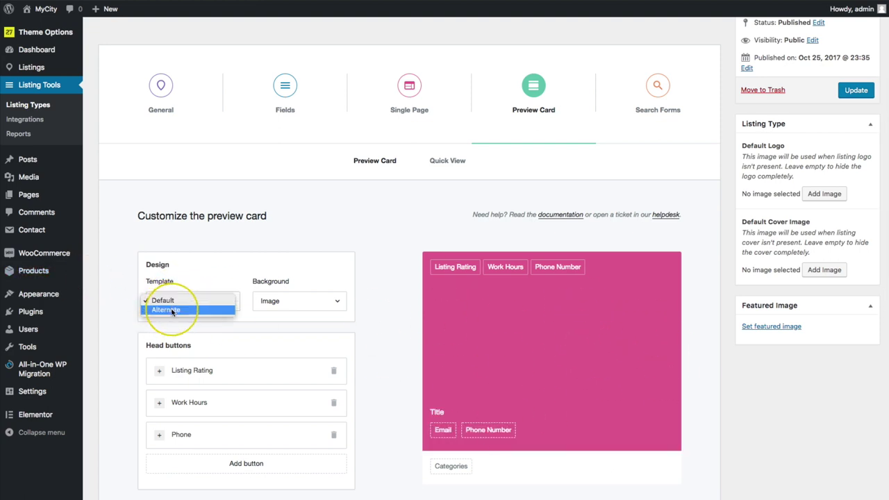
{"action": "left_click", "coordinate": [168, 309]}
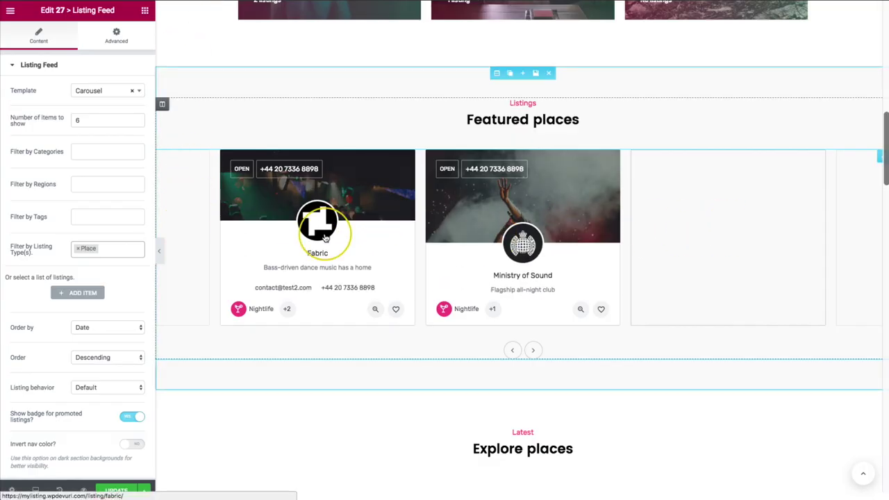
Keep the Featured places section at full width with no column gap
{"action": "left_click", "coordinate": [496, 74]}
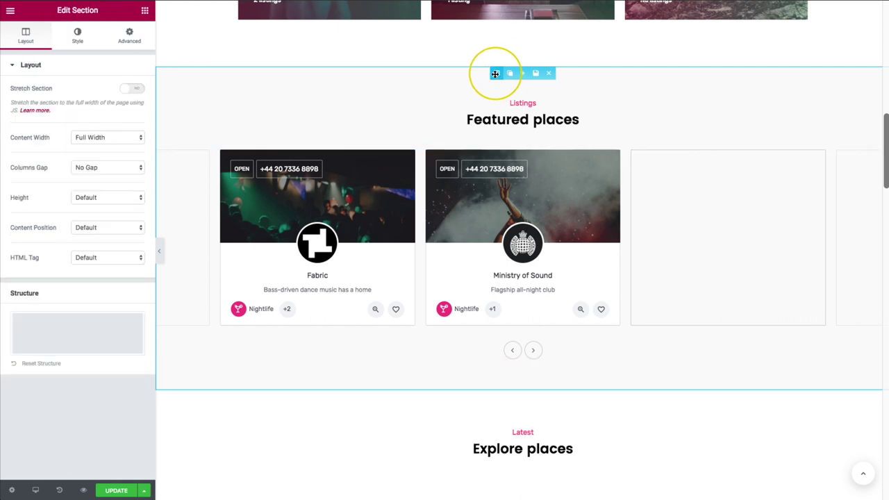
{"action": "left_click", "coordinate": [105, 143]}
{"action": "left_click", "coordinate": [42, 144]}
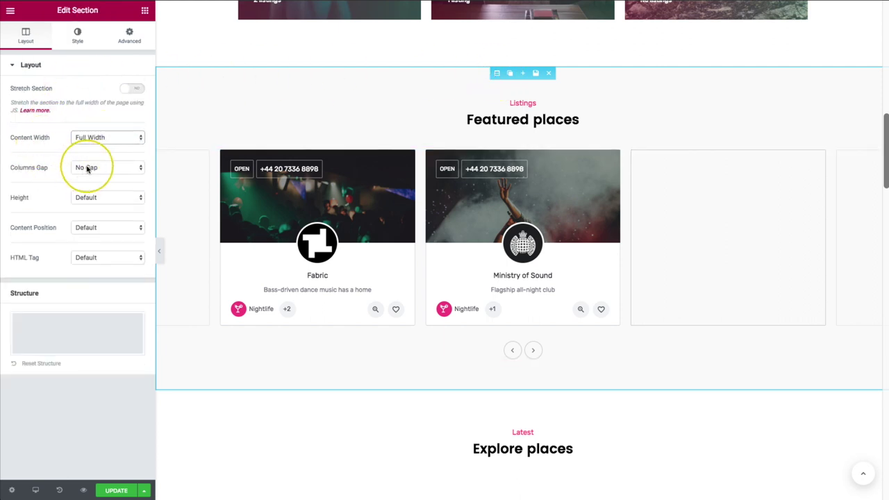
{"action": "left_click", "coordinate": [88, 168]}
{"action": "left_click", "coordinate": [70, 169]}
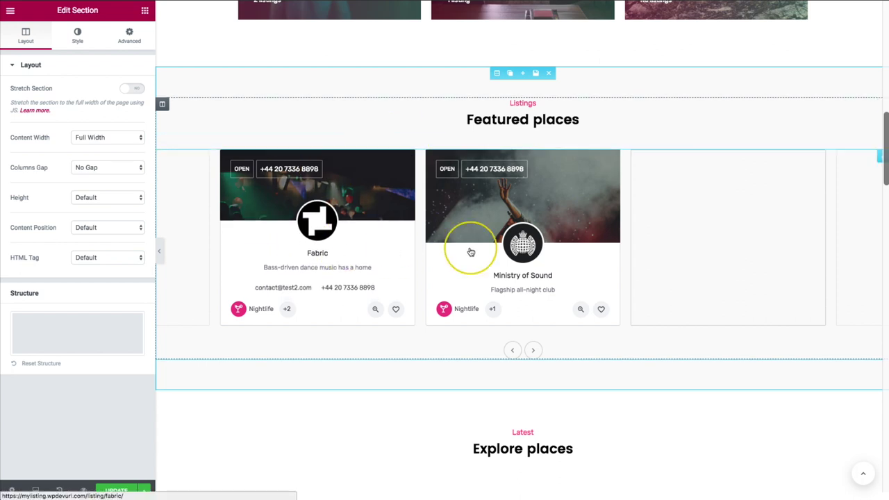
{"action": "scroll", "coordinate": [354, 244], "scroll_direction": "down", "scroll_amount": 3}
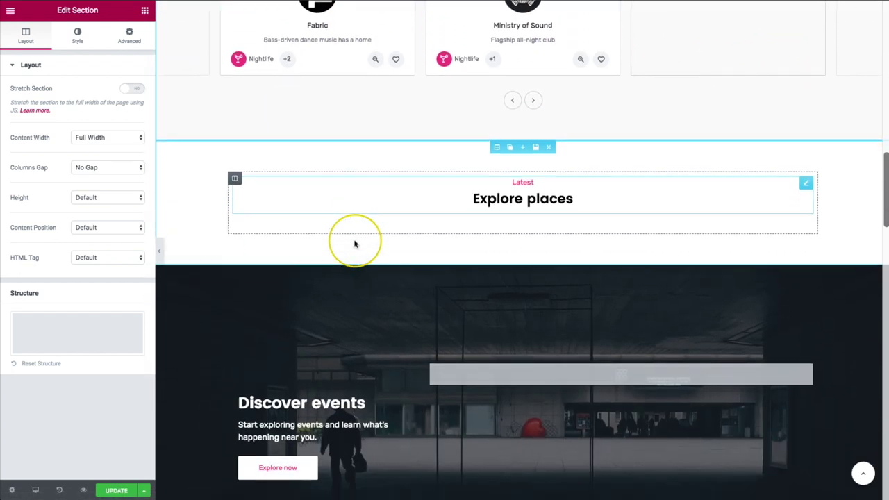
Add a Listing Feed widget below the Explore places heading
{"action": "left_click", "coordinate": [145, 12]}
{"action": "type", "text": "listing"}
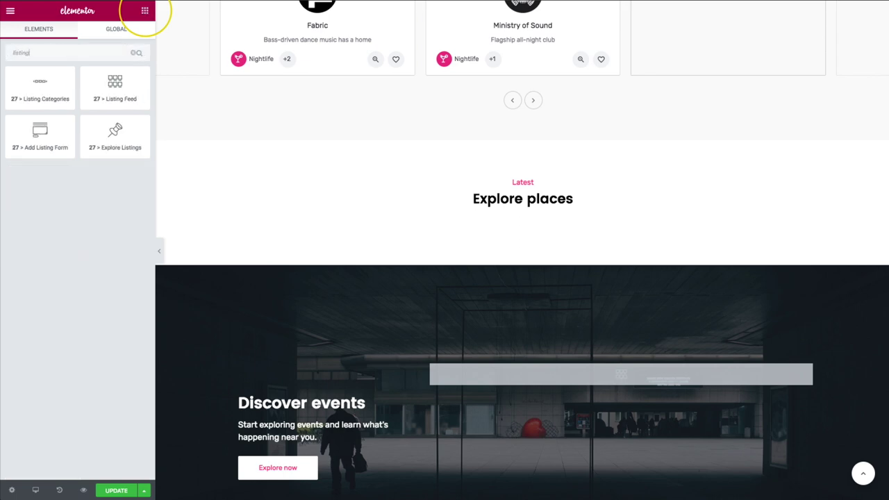
{"action": "left_click_drag", "start_coordinate": [122, 75], "coordinate": [497, 214]}
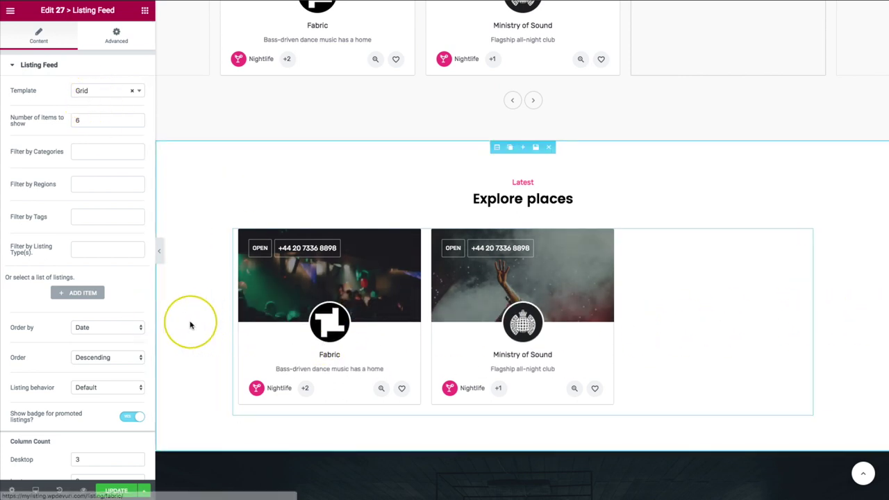
{"action": "scroll", "coordinate": [337, 296], "scroll_direction": "down", "scroll_amount": 2}
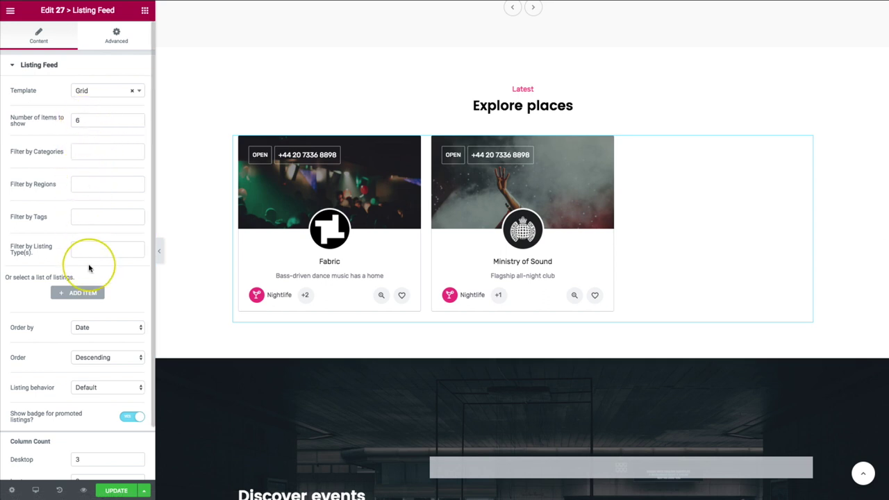
Sort the Explore places feed by date in ascending order, filtered to Place listings
{"action": "left_click", "coordinate": [79, 328]}
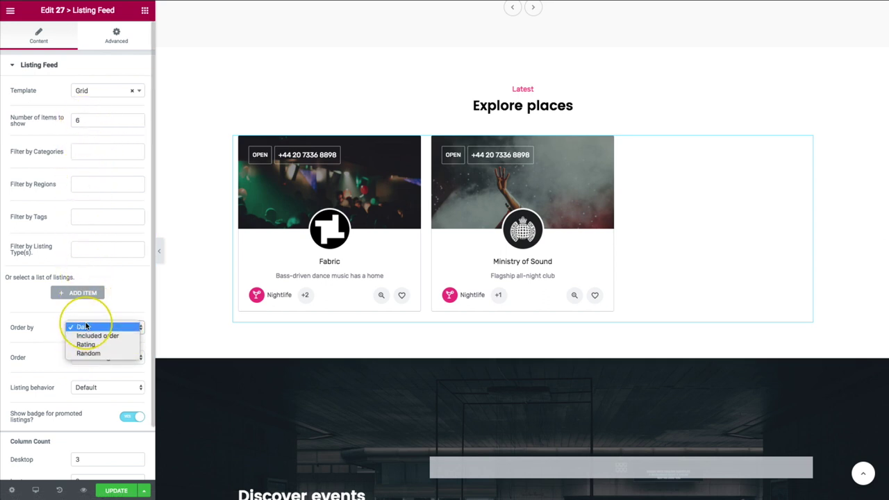
{"action": "left_click", "coordinate": [86, 326]}
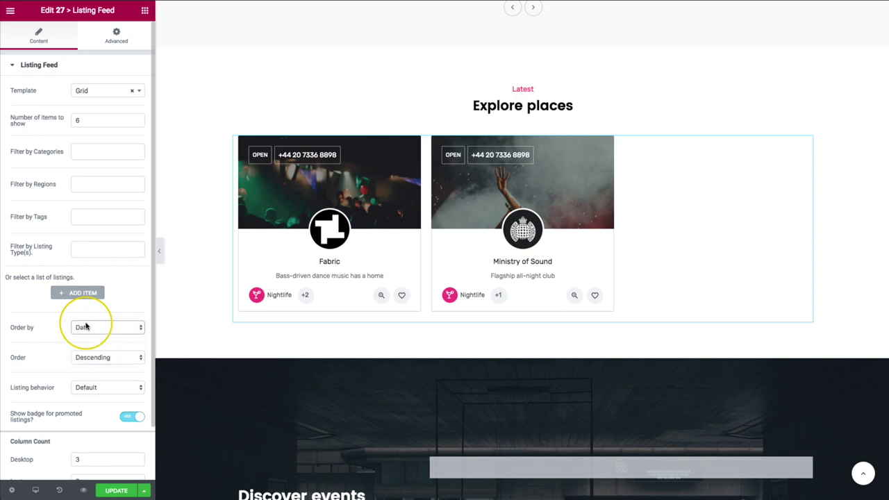
{"action": "left_click", "coordinate": [84, 358]}
{"action": "left_click", "coordinate": [87, 349]}
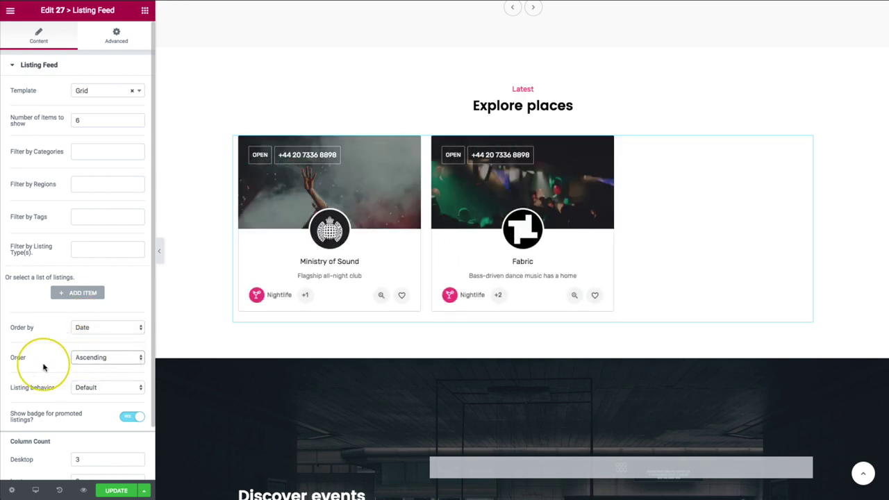
{"action": "left_click", "coordinate": [84, 248]}
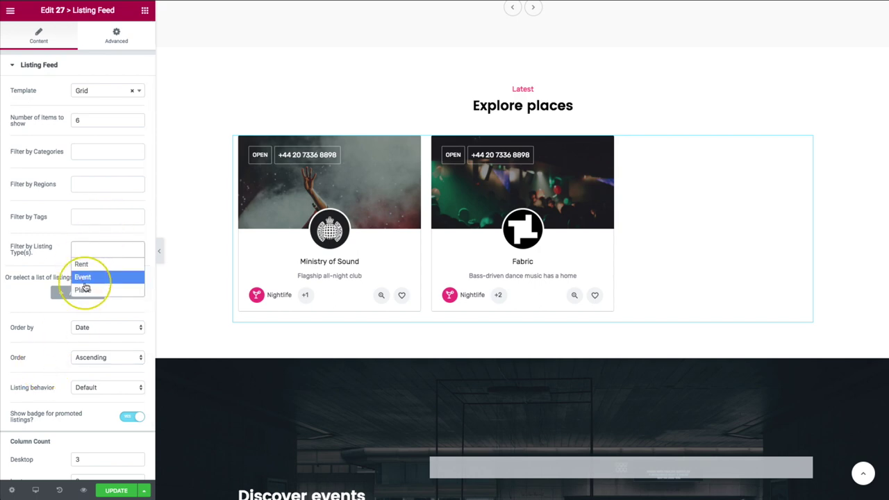
{"action": "left_click", "coordinate": [86, 289]}
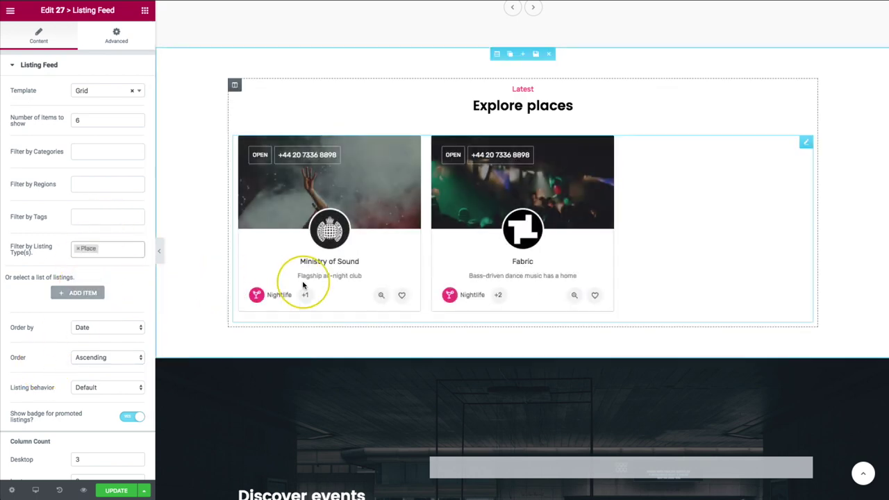
Slide the Featured places carousel twice to check its cards
{"action": "scroll", "coordinate": [410, 284], "scroll_direction": "up", "scroll_amount": 2}
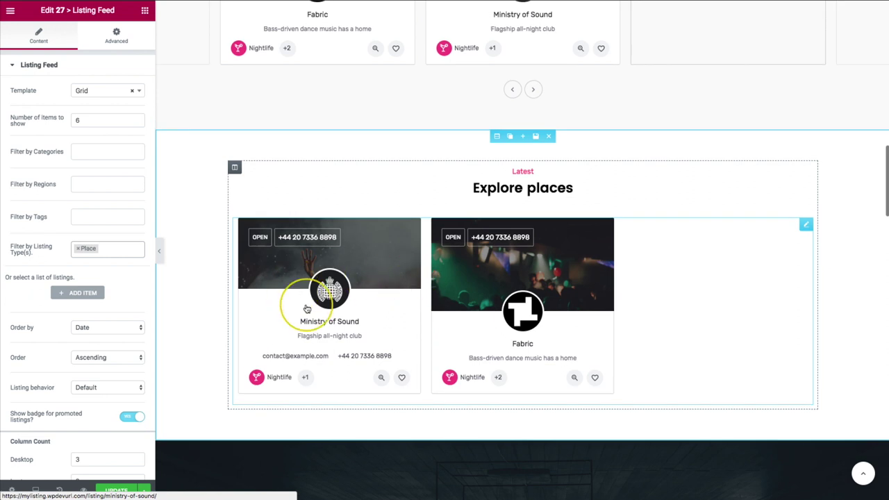
{"action": "scroll", "coordinate": [426, 291], "scroll_direction": "up", "scroll_amount": 6}
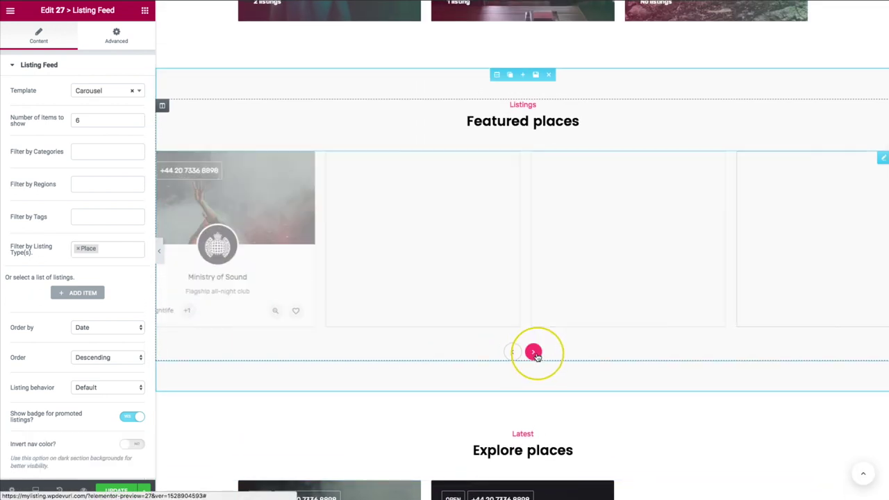
{"action": "left_click", "coordinate": [533, 352]}
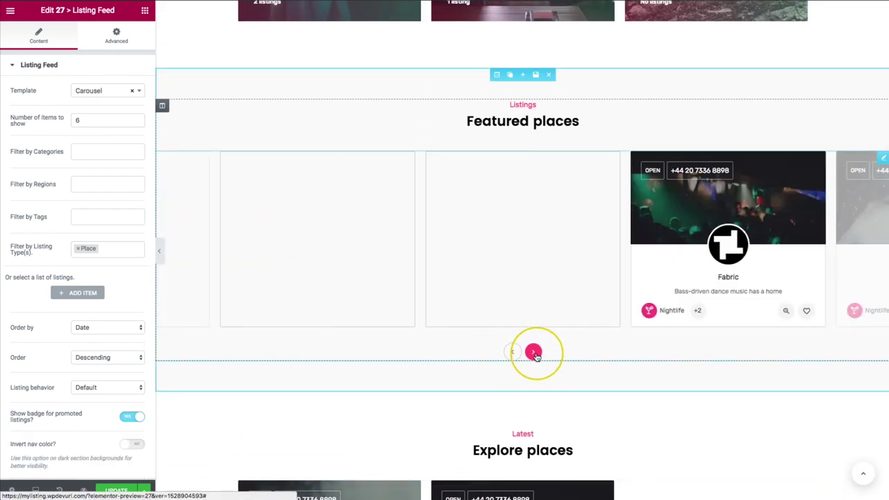
{"action": "left_click", "coordinate": [533, 352]}
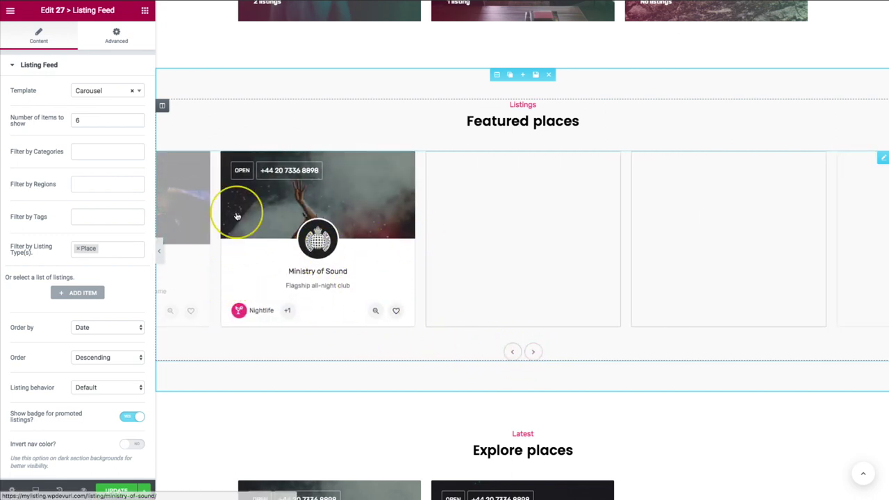
{"action": "scroll", "coordinate": [232, 312], "scroll_direction": "down", "scroll_amount": 3}
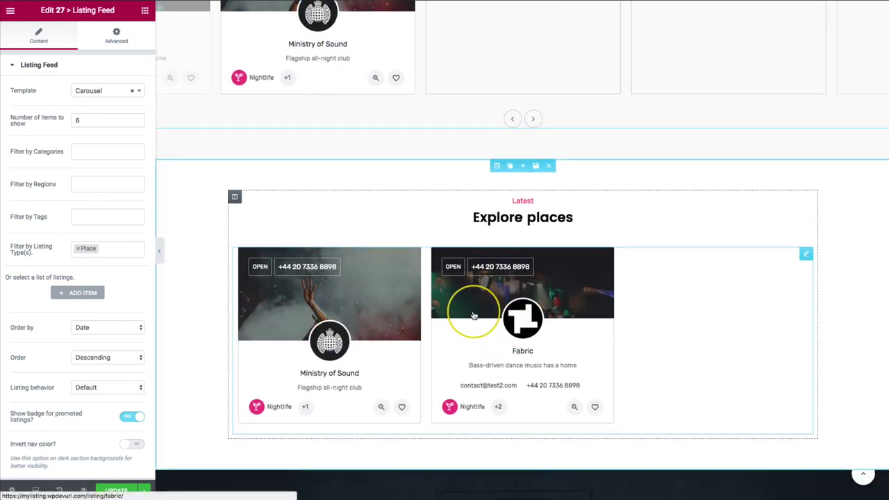